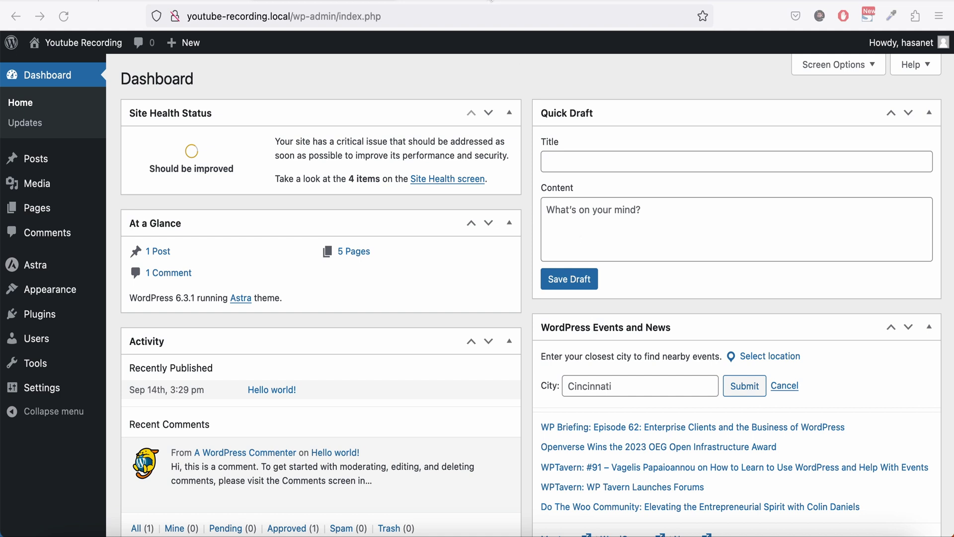
pyautogui.scroll(10, 455, 191)
pyautogui.scroll(5, 456, 192)
pyautogui.scroll(-8, 457, 179)
pyautogui.scroll(-4, 480, 101)
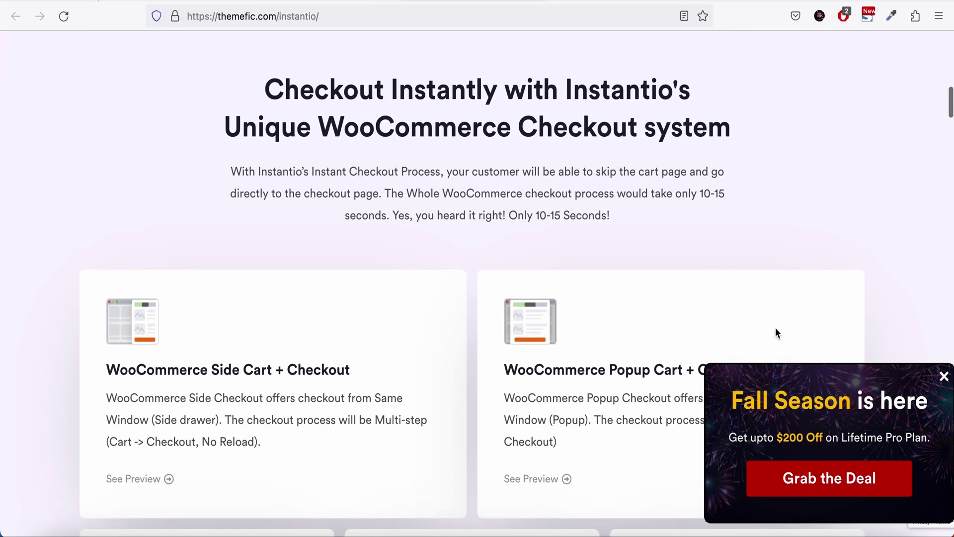
# Dismiss the Fall Season promo and reach the Popup Cart light-mode demo products
pyautogui.click(943, 376)
pyautogui.scroll(-3, 784, 293)
pyautogui.scroll(2, 783, 289)
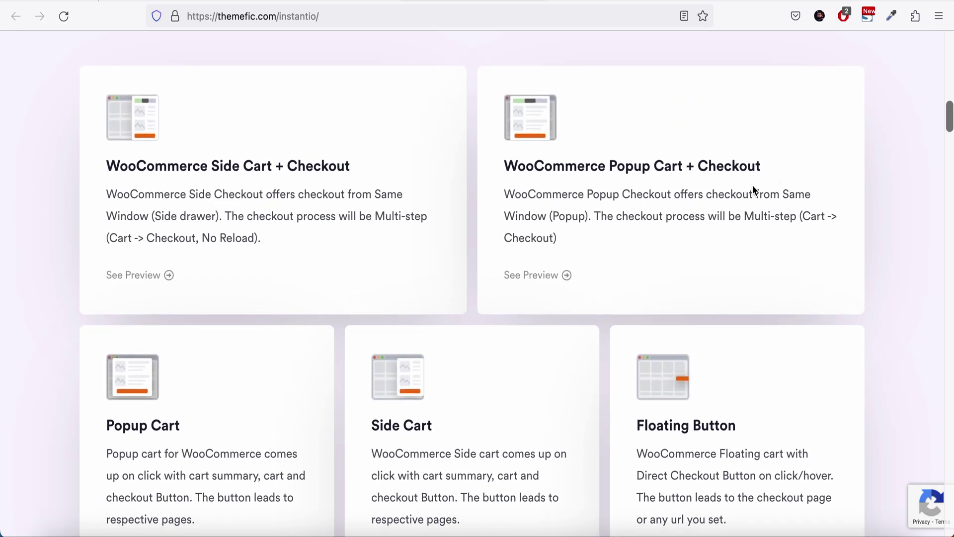
pyautogui.click(638, 3)
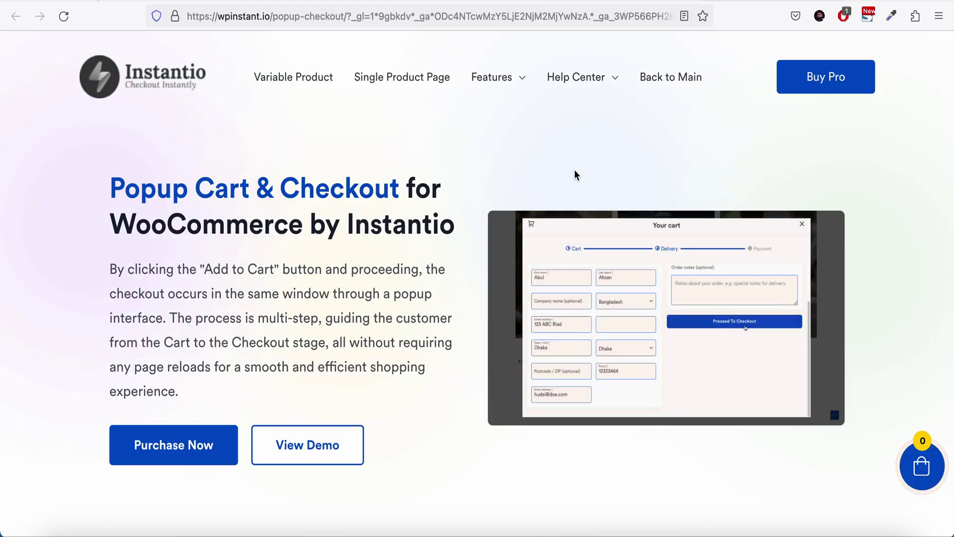
pyautogui.click(465, 6)
pyautogui.scroll(-2, 464, 285)
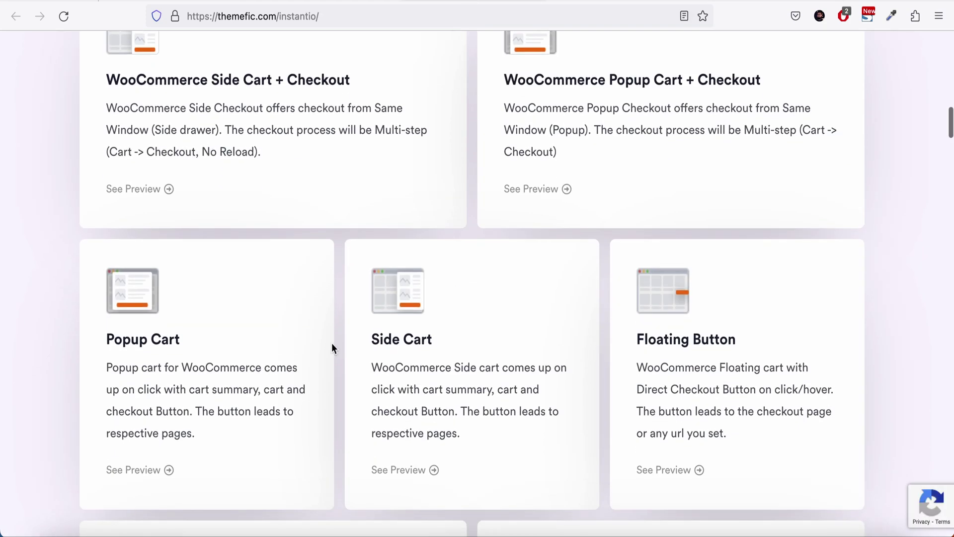
pyautogui.click(615, 7)
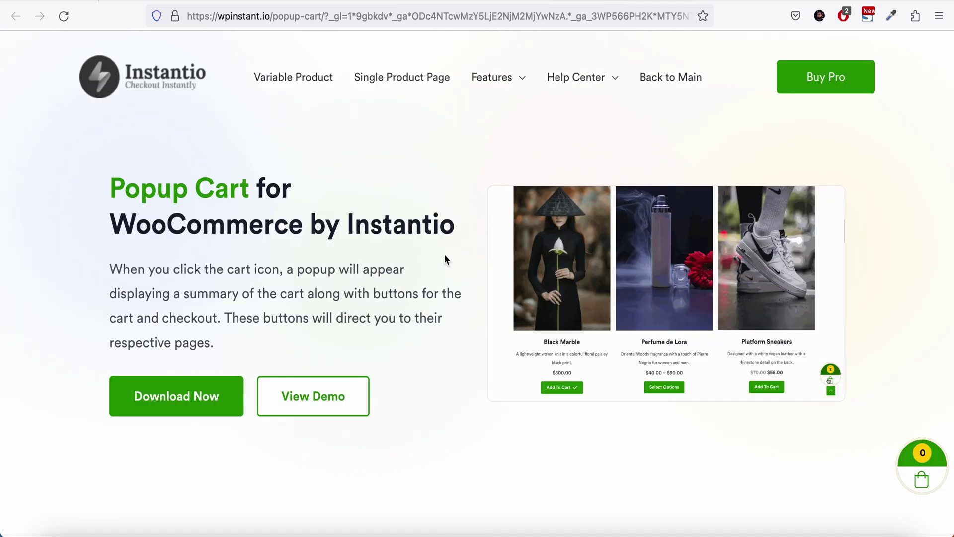
pyautogui.scroll(-1, 441, 253)
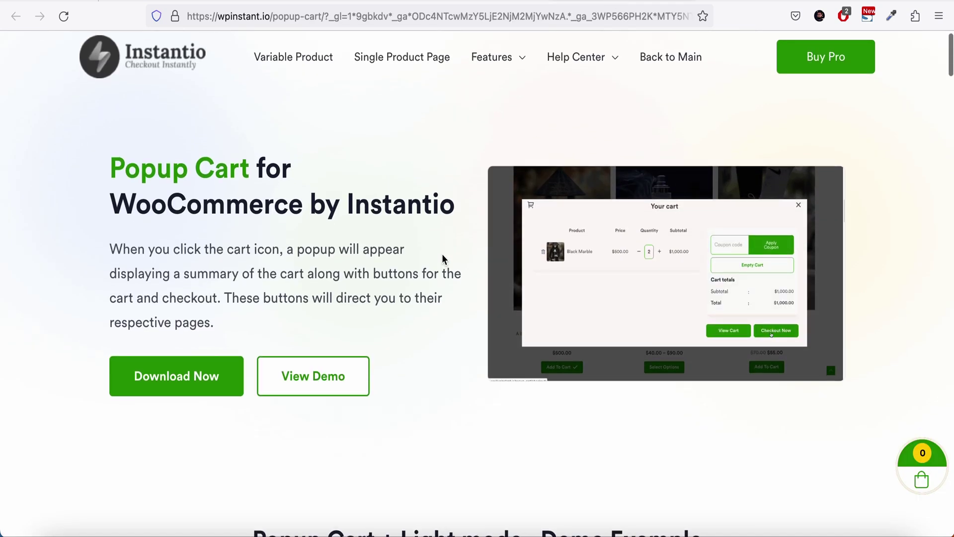
pyautogui.scroll(1, 442, 253)
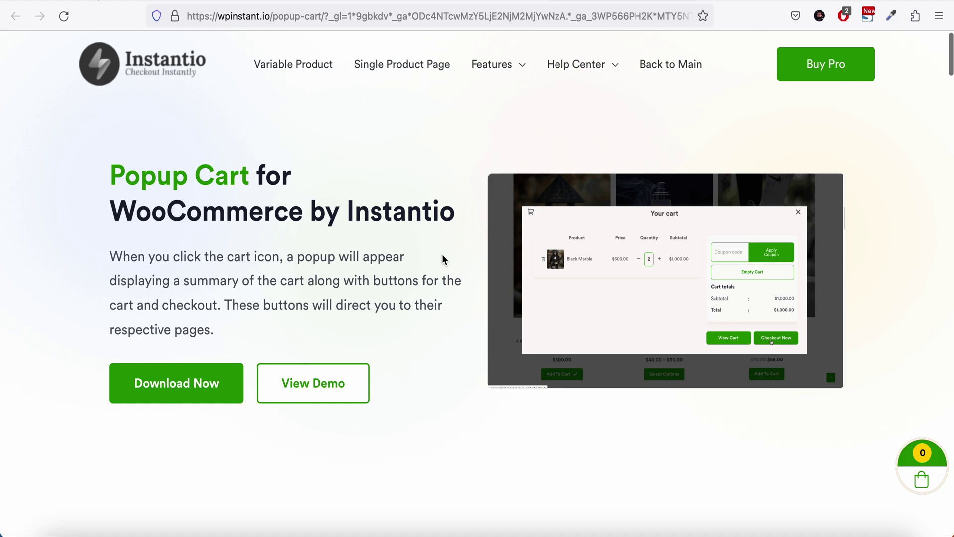
pyautogui.click(335, 388)
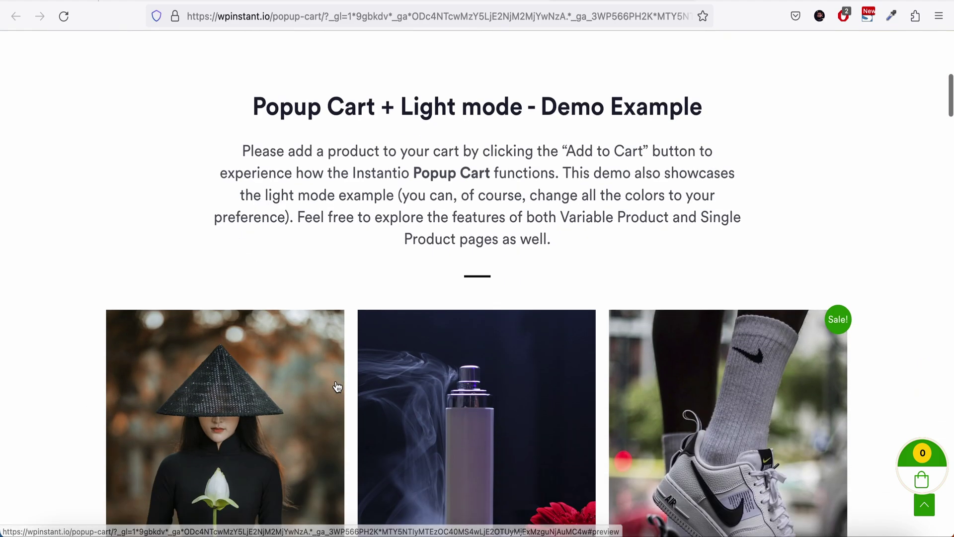
pyautogui.scroll(-4, 335, 386)
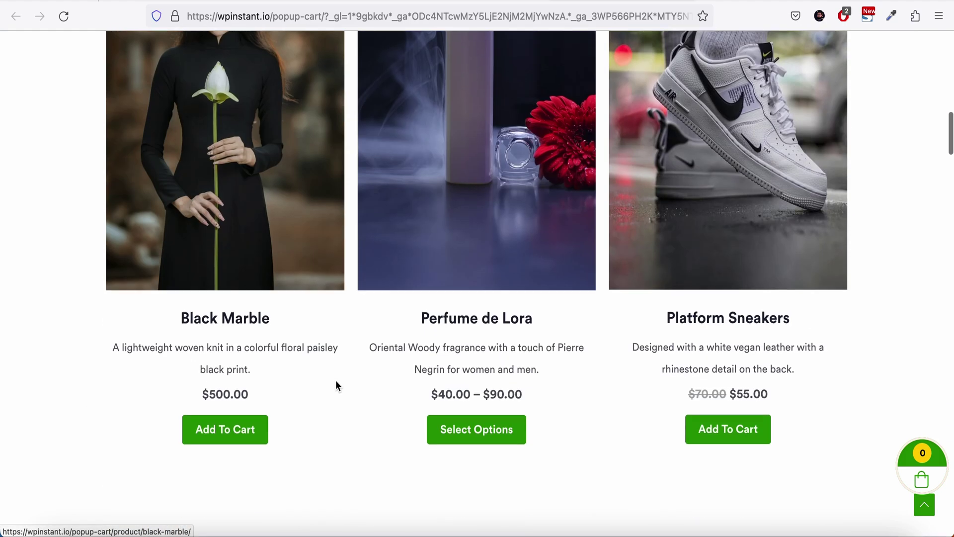
# Add Black Marble to the cart, view the cart popup, then move to the Popup Cart & Checkout demo
pyautogui.click(253, 436)
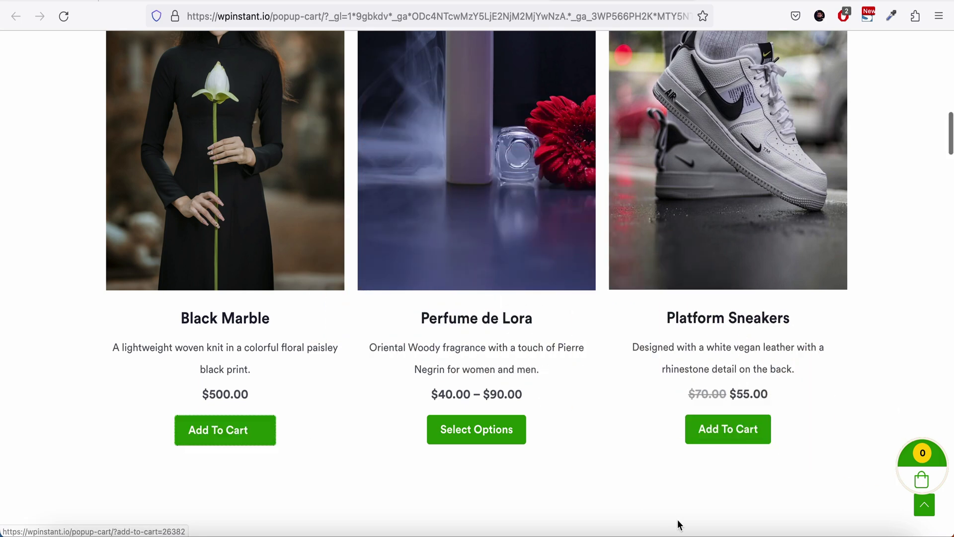
pyautogui.click(922, 470)
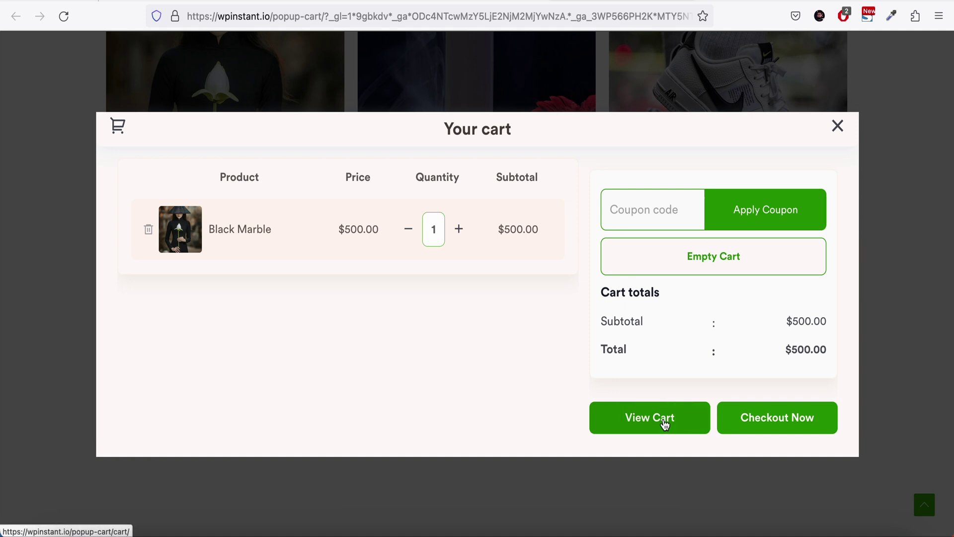
pyautogui.click(761, 433)
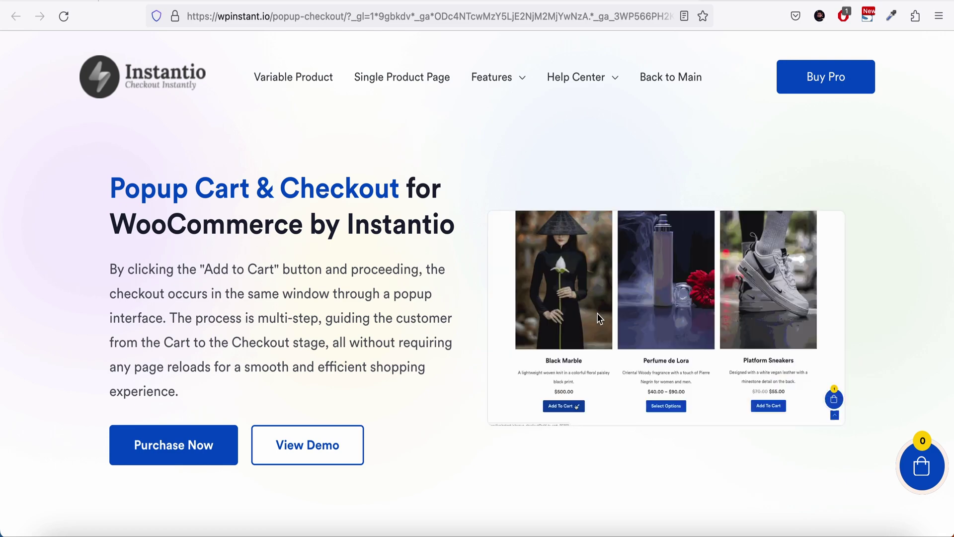
# Add Black Marble in the Popup Checkout demo, proceed to the delivery step, then return to WordPress
pyautogui.click(300, 434)
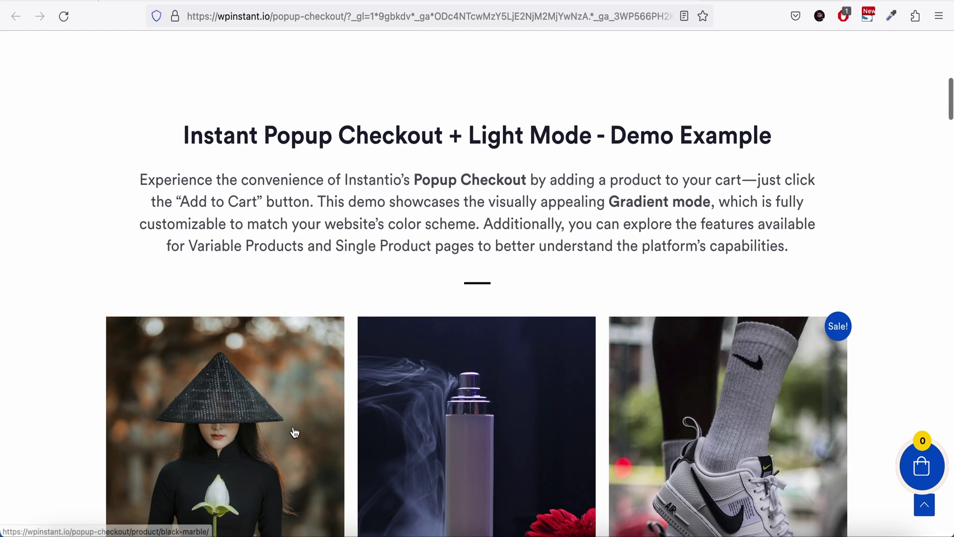
pyautogui.scroll(-5, 292, 425)
pyautogui.click(246, 336)
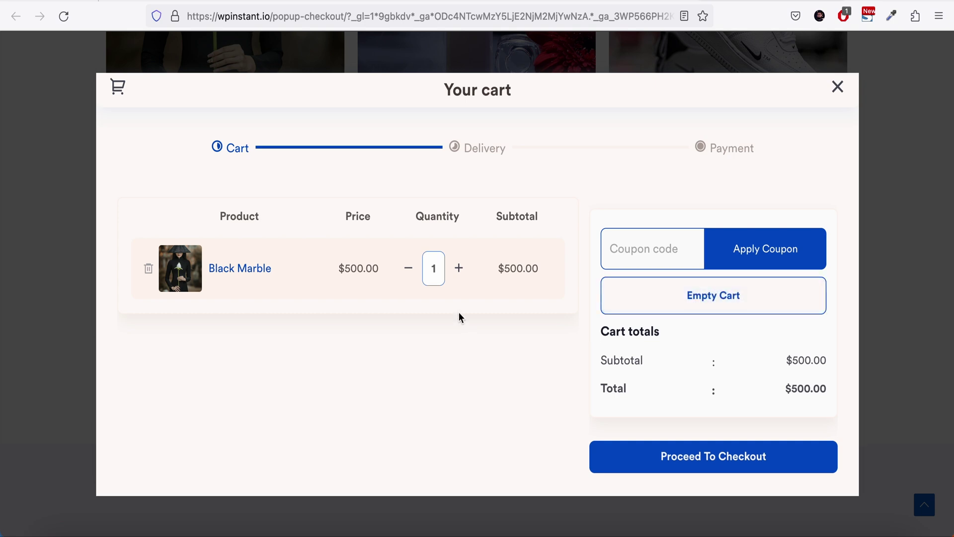
pyautogui.click(693, 466)
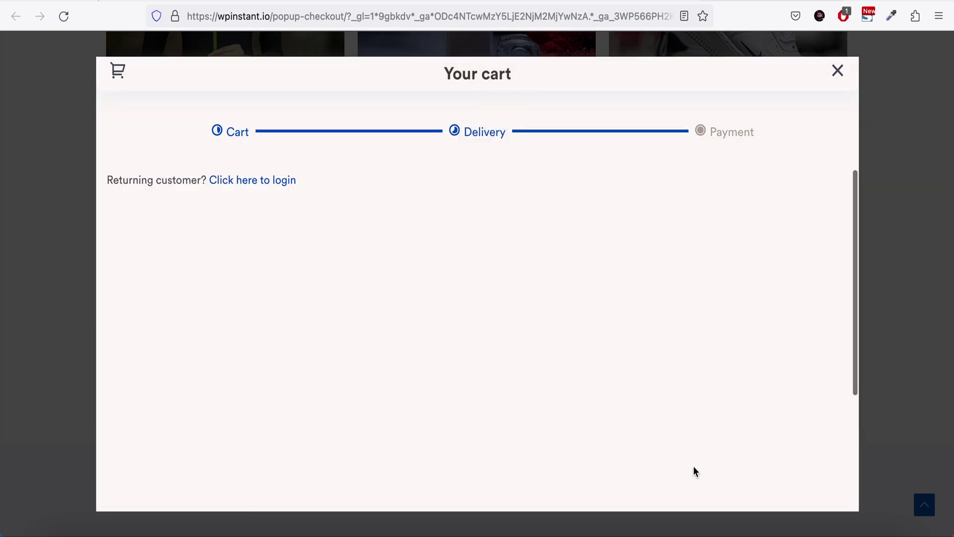
pyautogui.scroll(-3, 490, 343)
pyautogui.scroll(4, 490, 340)
pyautogui.scroll(-1, 489, 341)
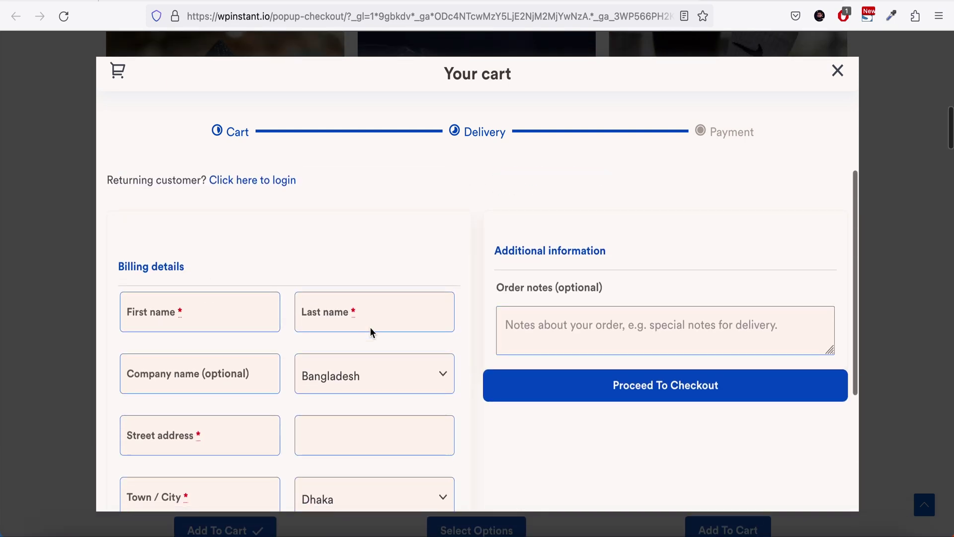
pyautogui.scroll(-4, 378, 320)
pyautogui.scroll(-2, 379, 319)
pyautogui.scroll(5, 378, 320)
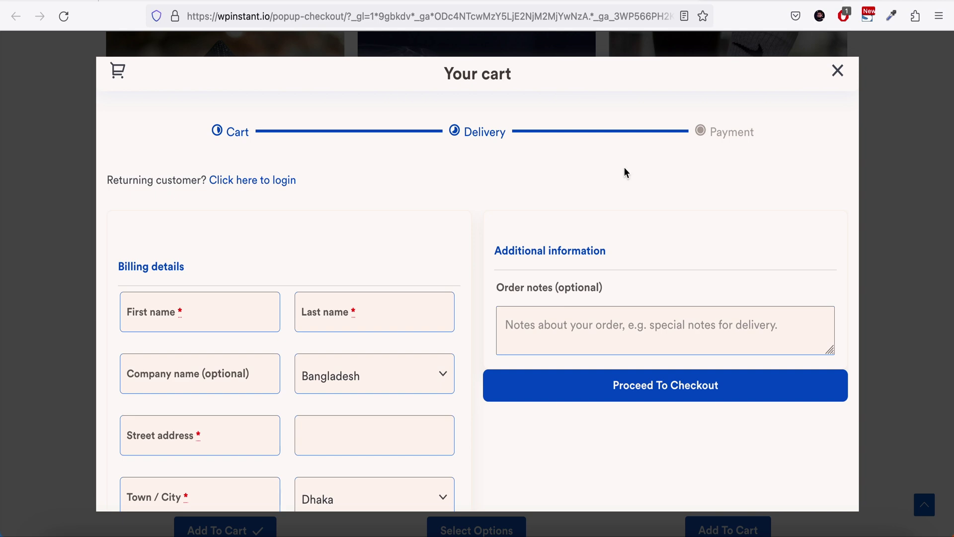
pyautogui.hotkey('ctrl', 'Tab')
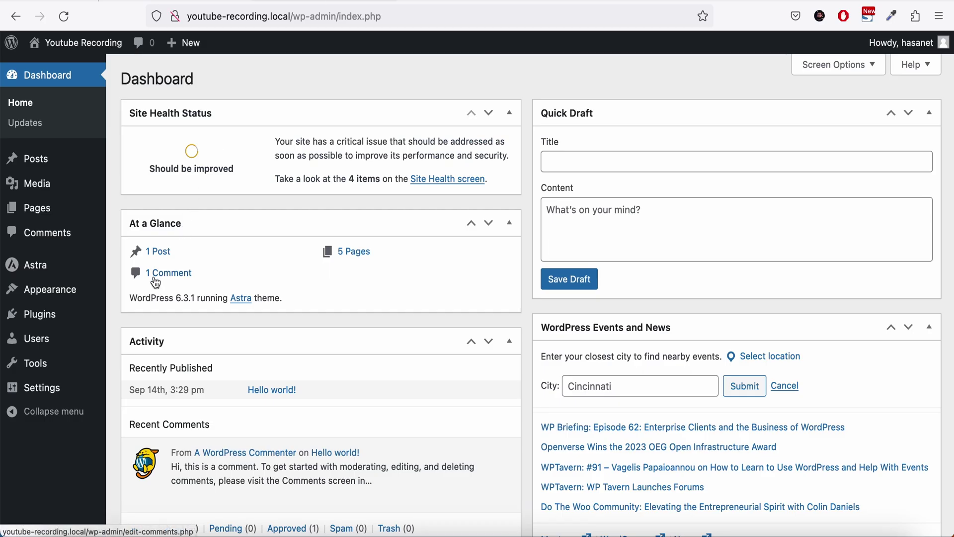
# Show the installed themes list under Appearance, with Astra active
pyautogui.moveTo(49, 289)
pyautogui.click(91, 298)
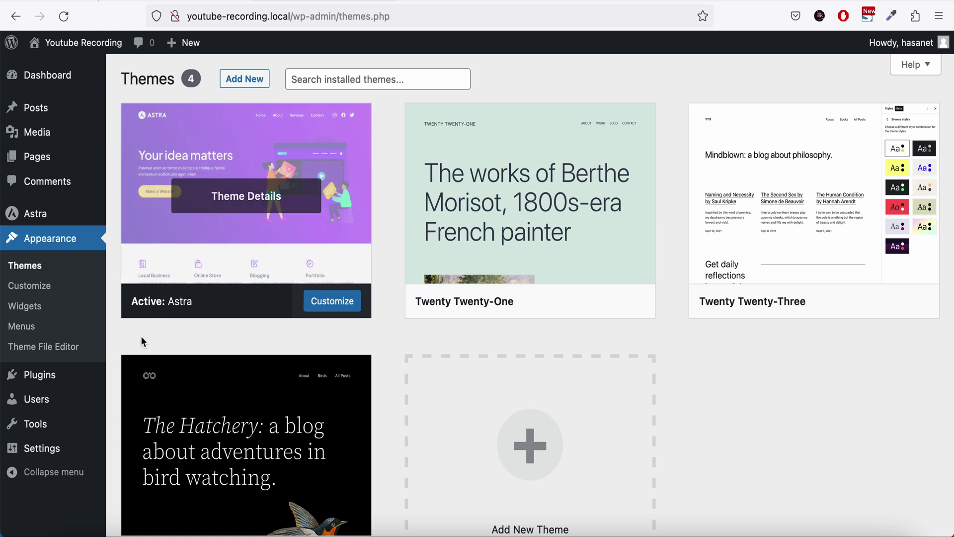
# Search the Add Plugins page for 'woocommerce', correcting the misspelled term
pyautogui.moveTo(40, 374)
pyautogui.click(135, 397)
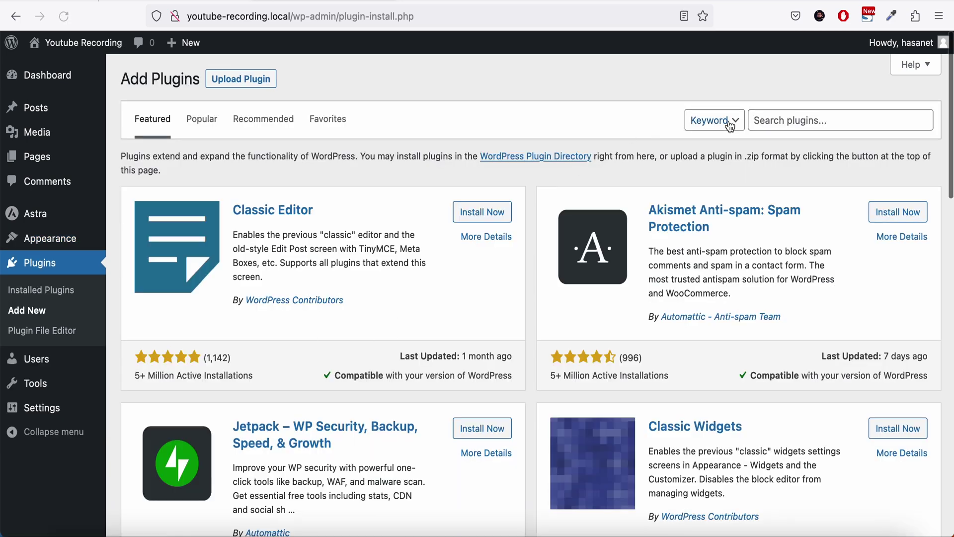
pyautogui.click(839, 120)
pyautogui.write('wooocommerce')
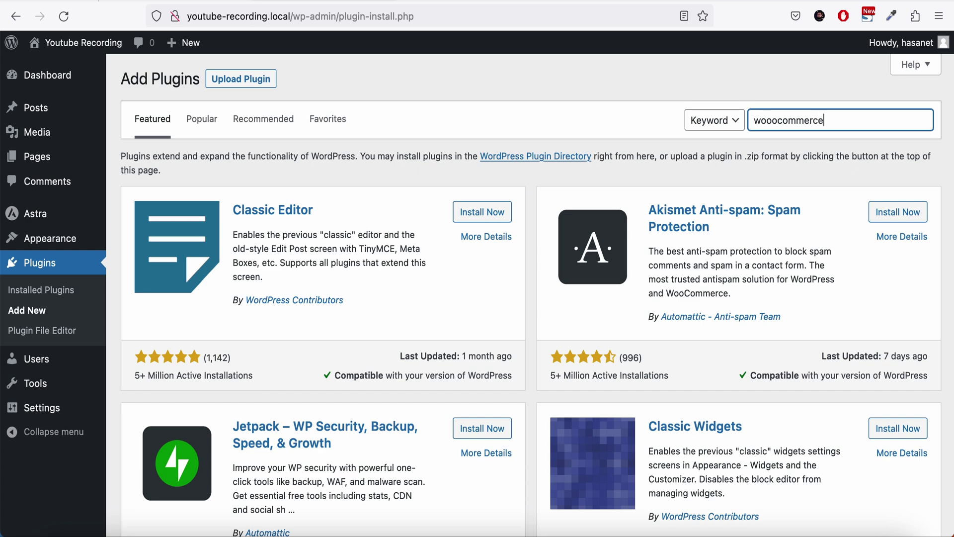
pyautogui.press('Return')
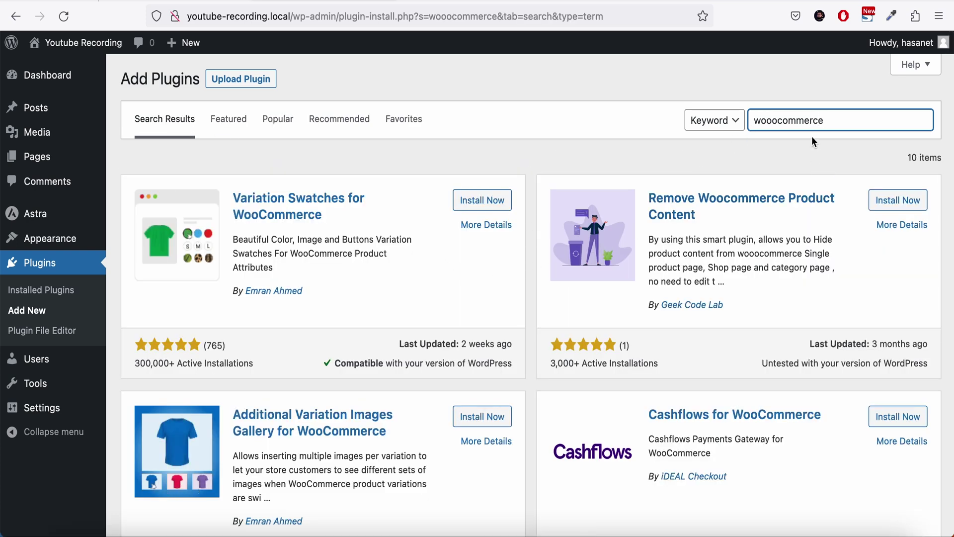
pyautogui.click(777, 119)
pyautogui.press('BackSpace')
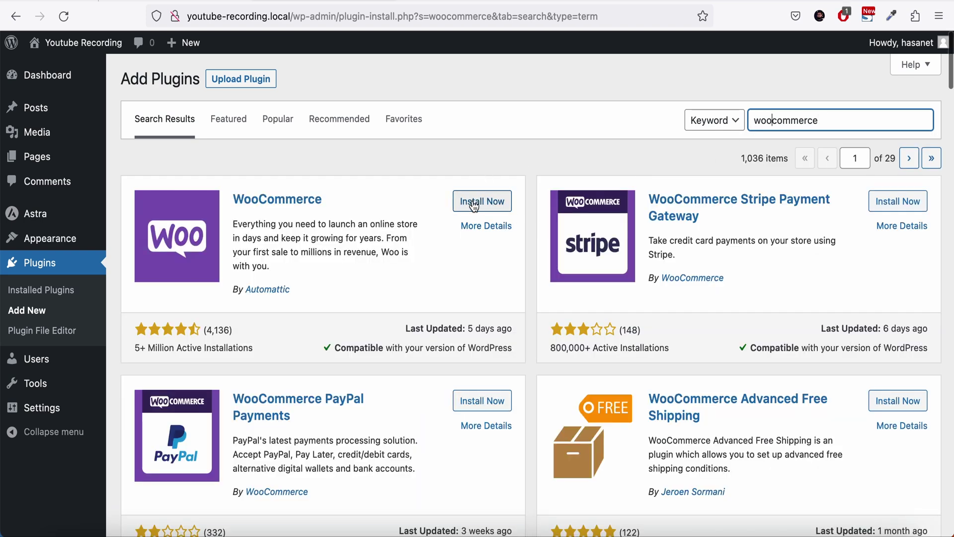
# Install and activate the WooCommerce plugin
pyautogui.click(473, 204)
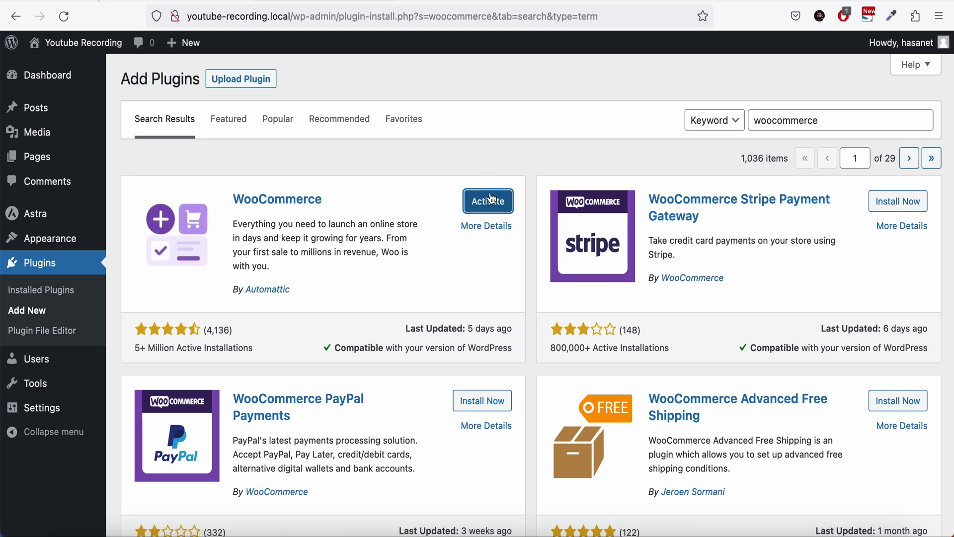
pyautogui.click(487, 201)
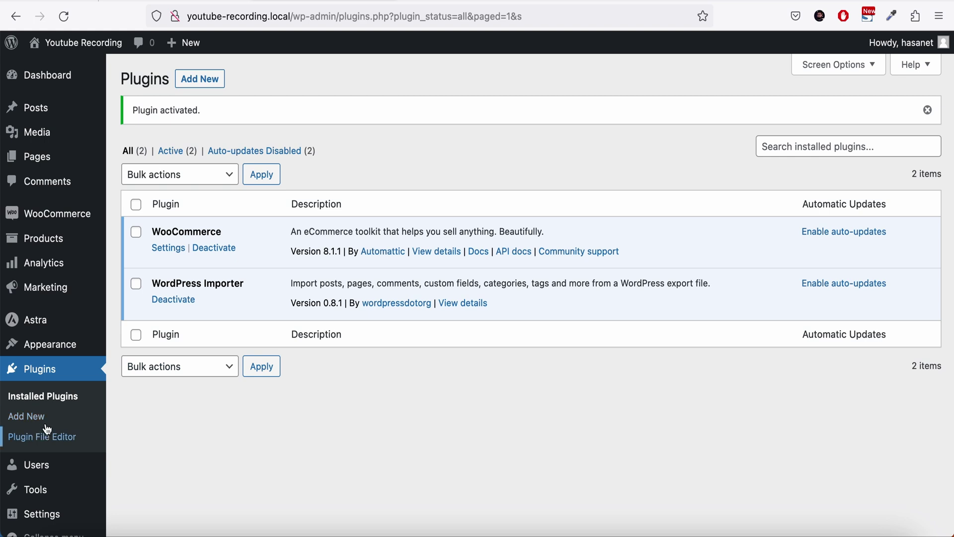
# Search Add Plugins for 'instantio', then install and activate Instantio
pyautogui.click(27, 415)
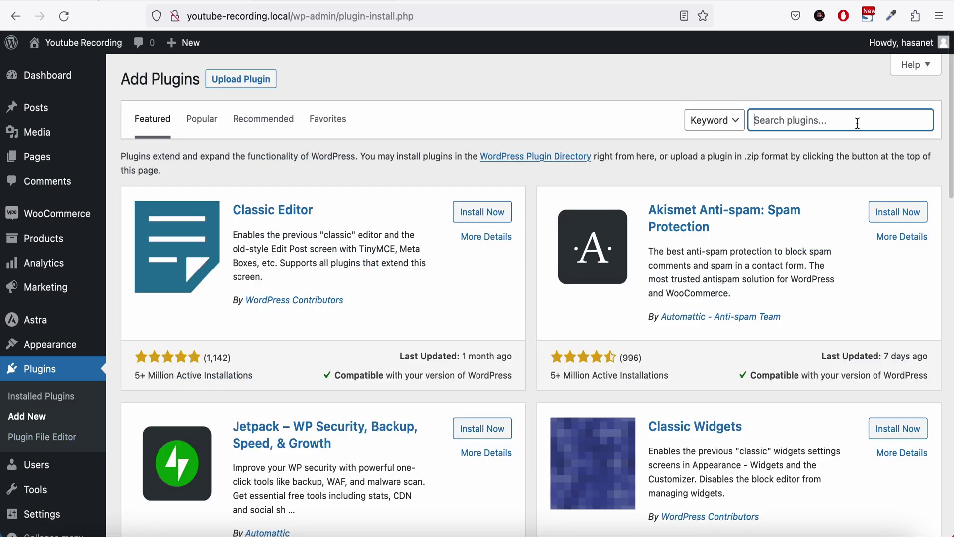
pyautogui.write('instantio')
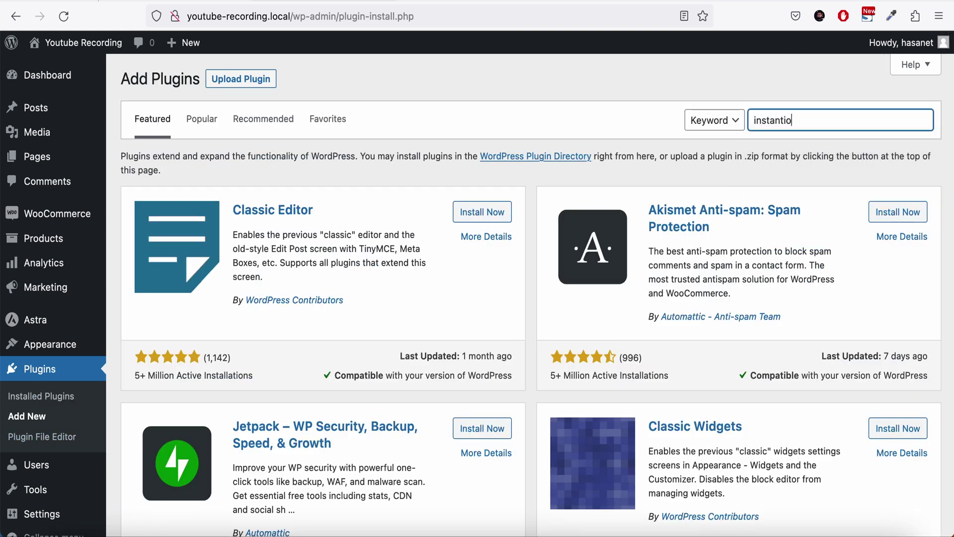
pyautogui.press('Return')
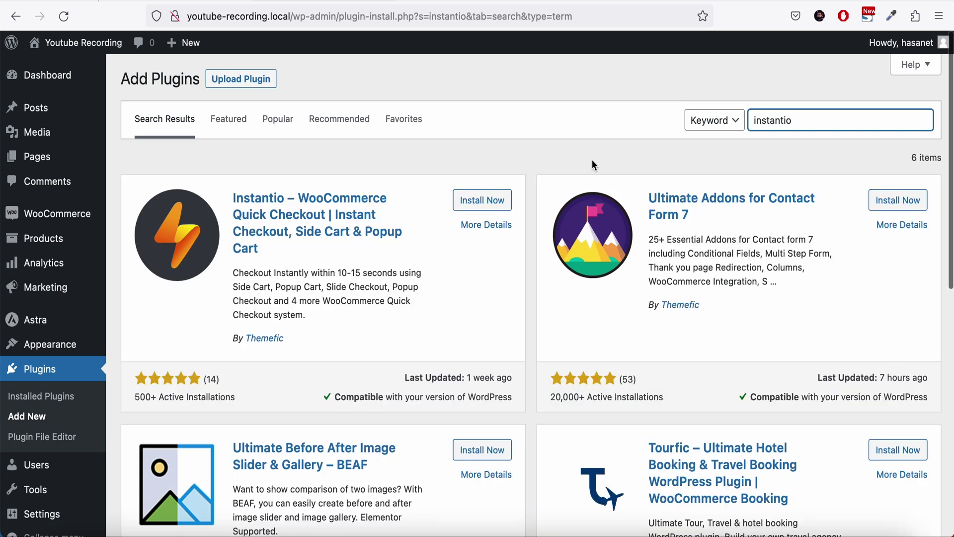
pyautogui.click(482, 199)
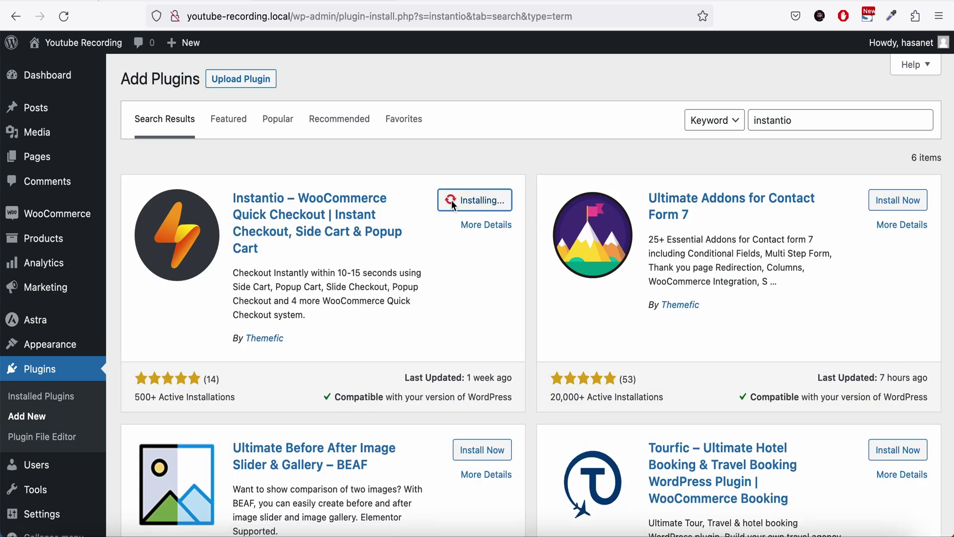
pyautogui.click(487, 199)
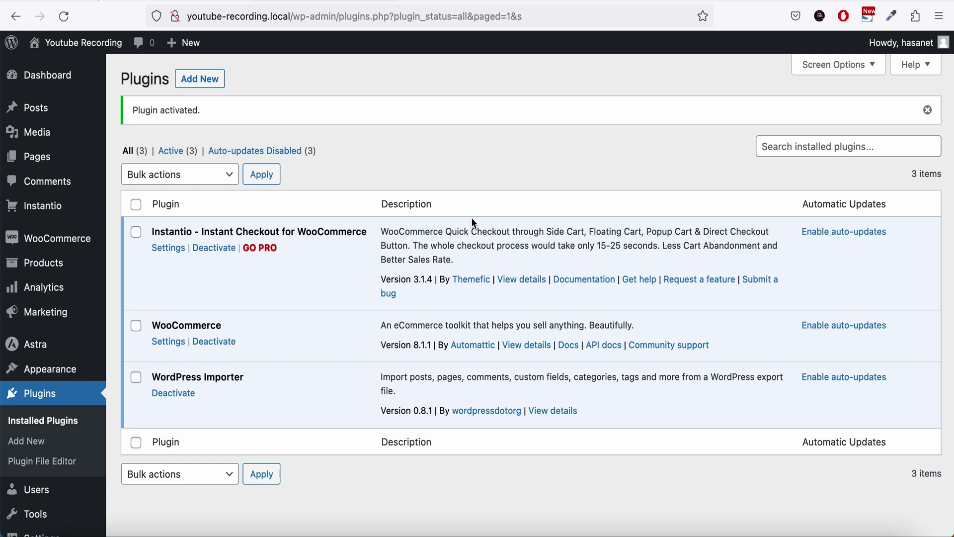
# Launch the Instantio setup wizard and choose Popup Cart with Light mode in step 1
pyautogui.click(43, 207)
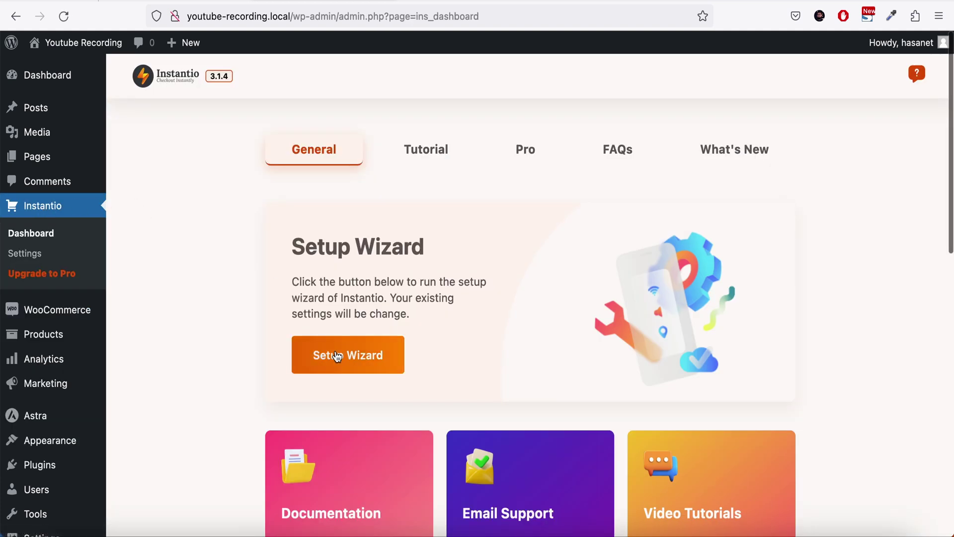
pyautogui.click(336, 366)
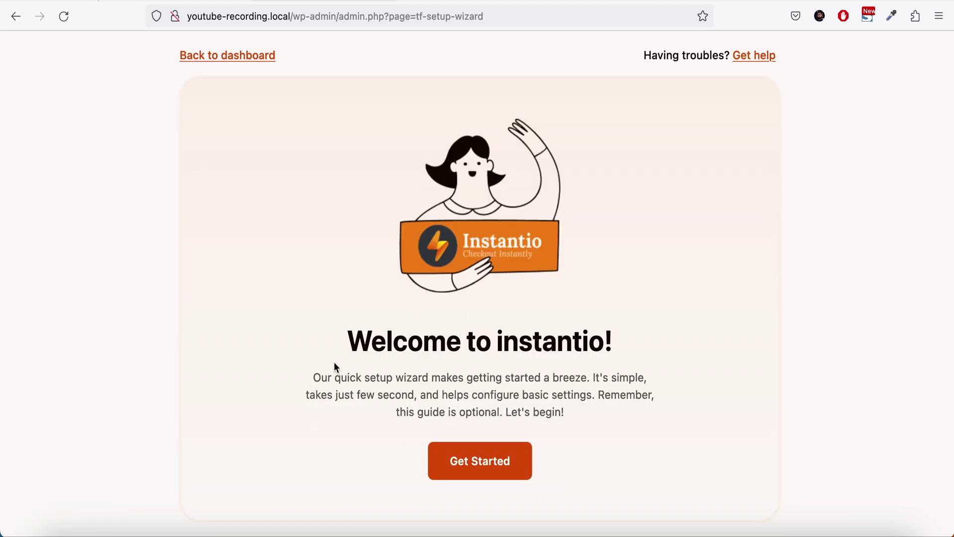
pyautogui.click(525, 468)
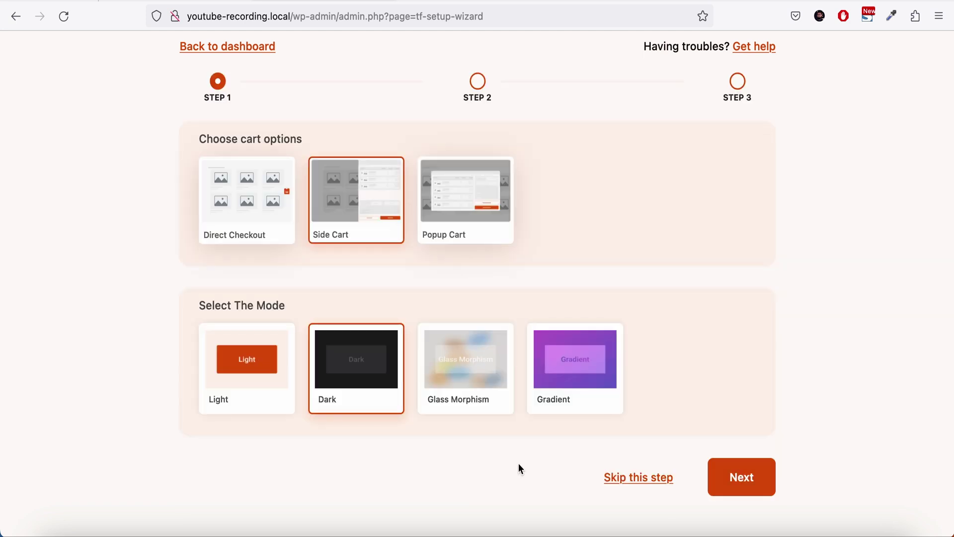
pyautogui.click(470, 220)
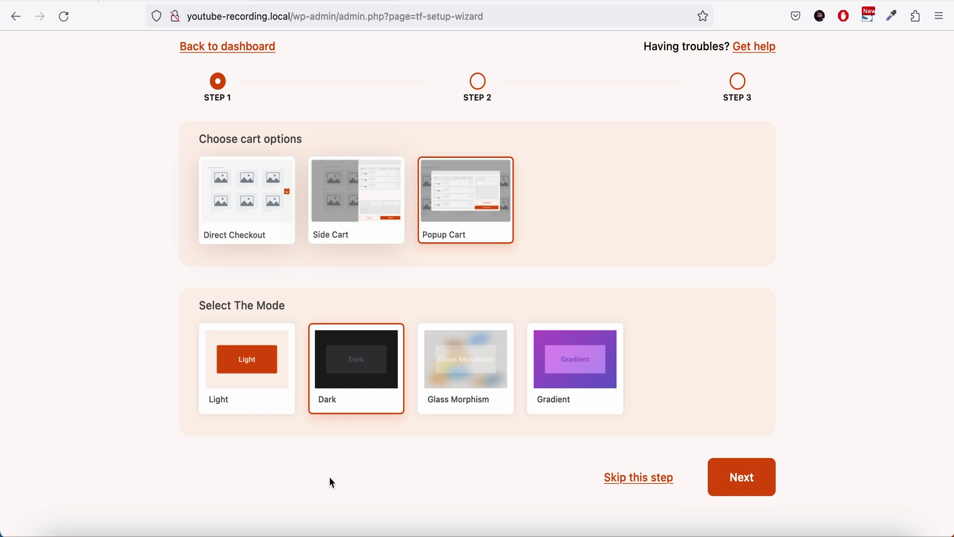
pyautogui.click(204, 372)
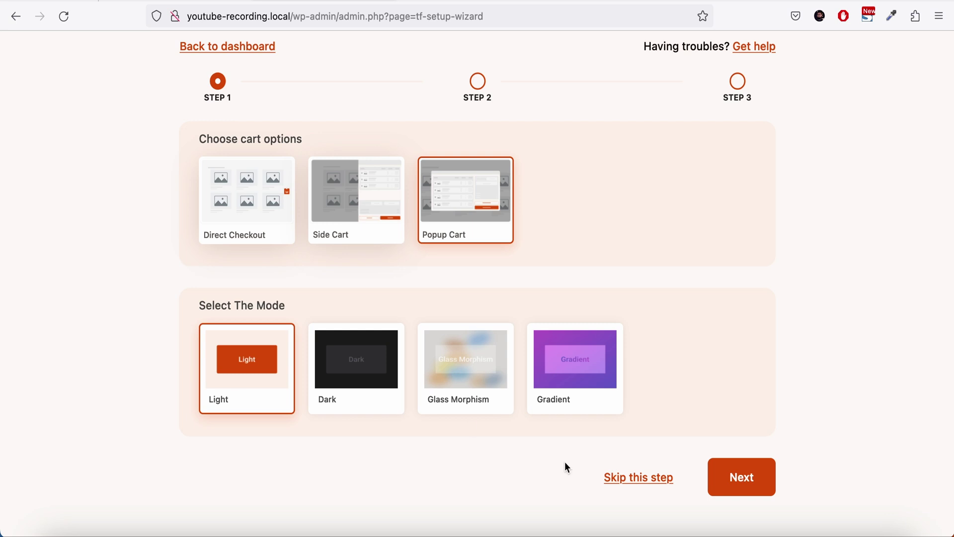
# In step 2 keep the default layout, enable 'Hide Cart Button when No Cart Item', and finish the wizard
pyautogui.click(755, 479)
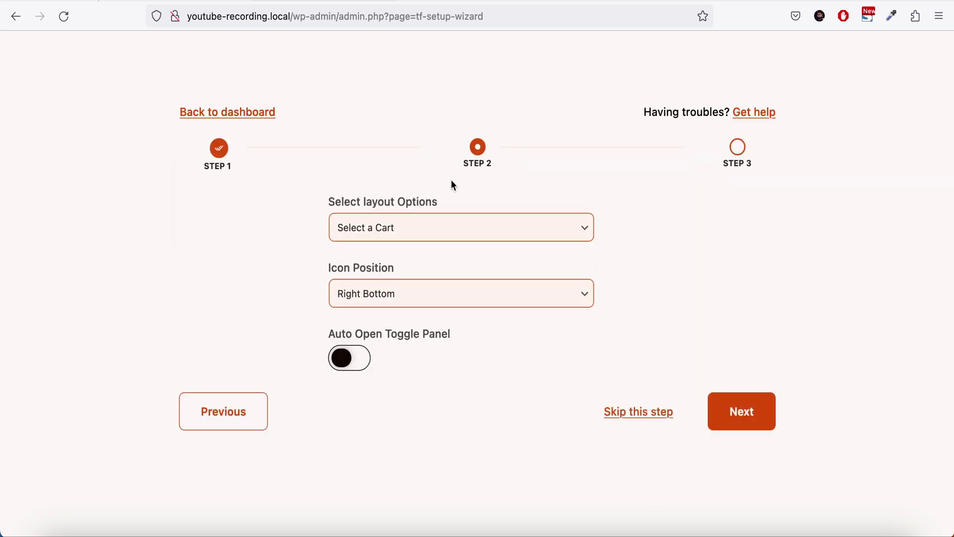
pyautogui.click(449, 225)
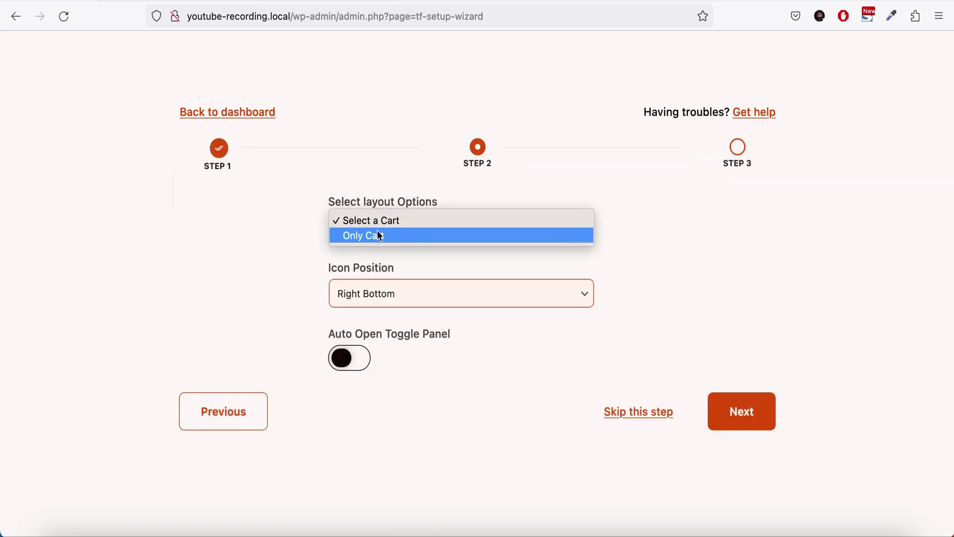
pyautogui.click(303, 256)
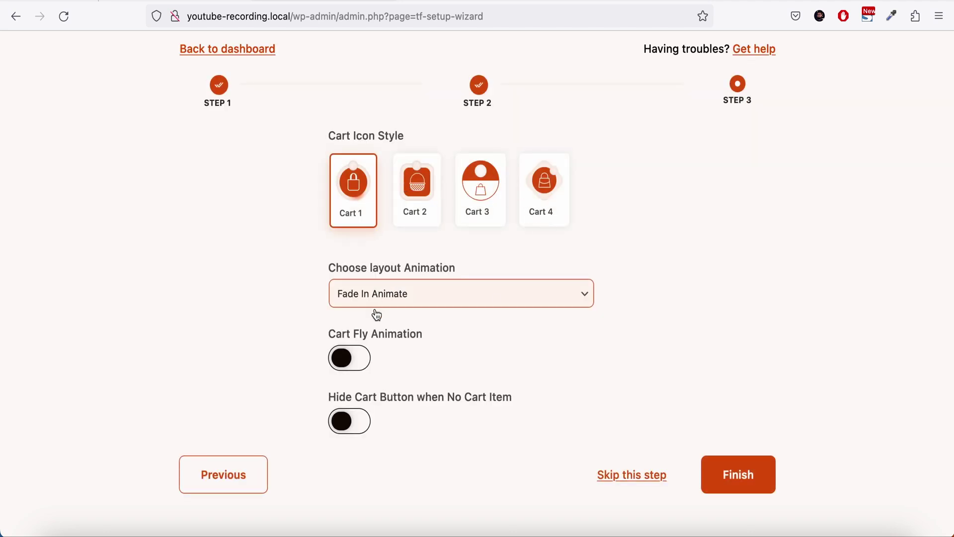
pyautogui.click(361, 428)
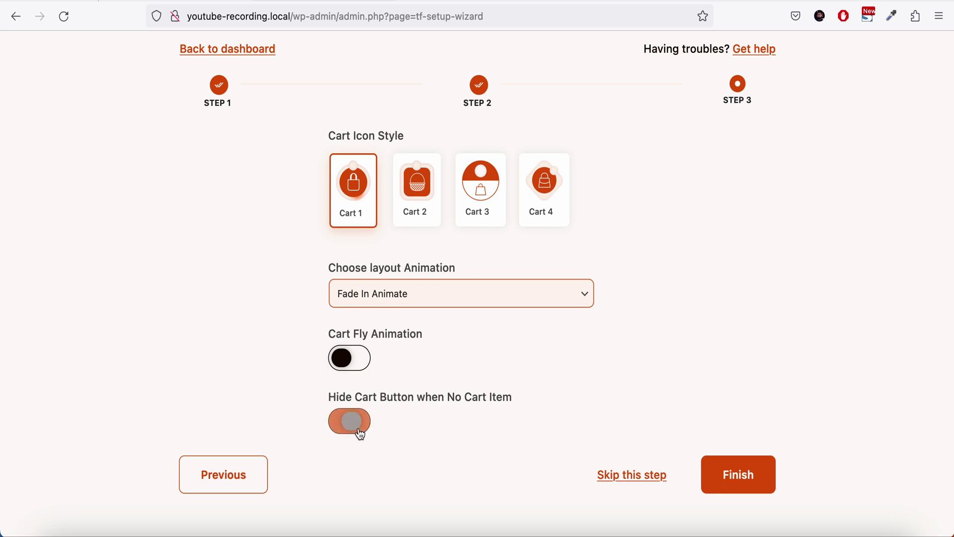
pyautogui.click(740, 471)
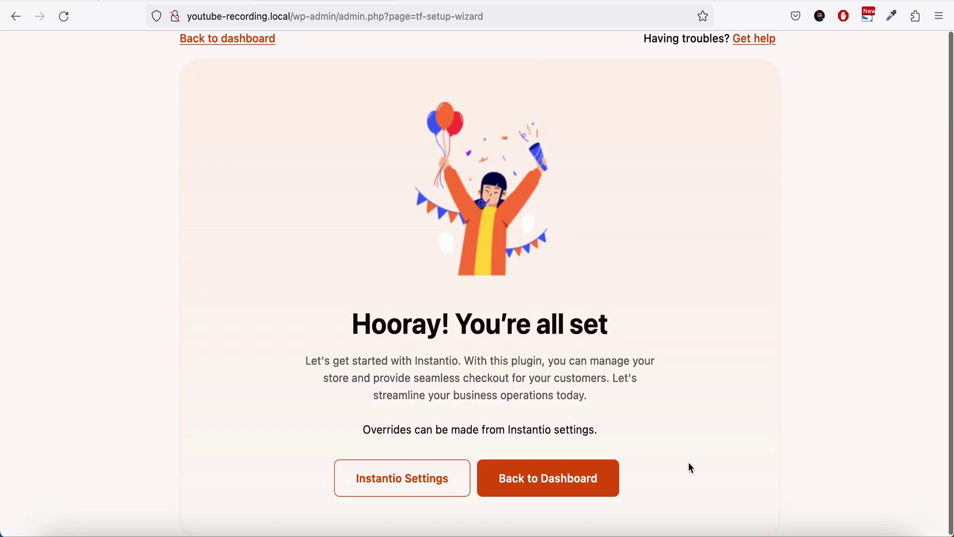
pyautogui.click(524, 478)
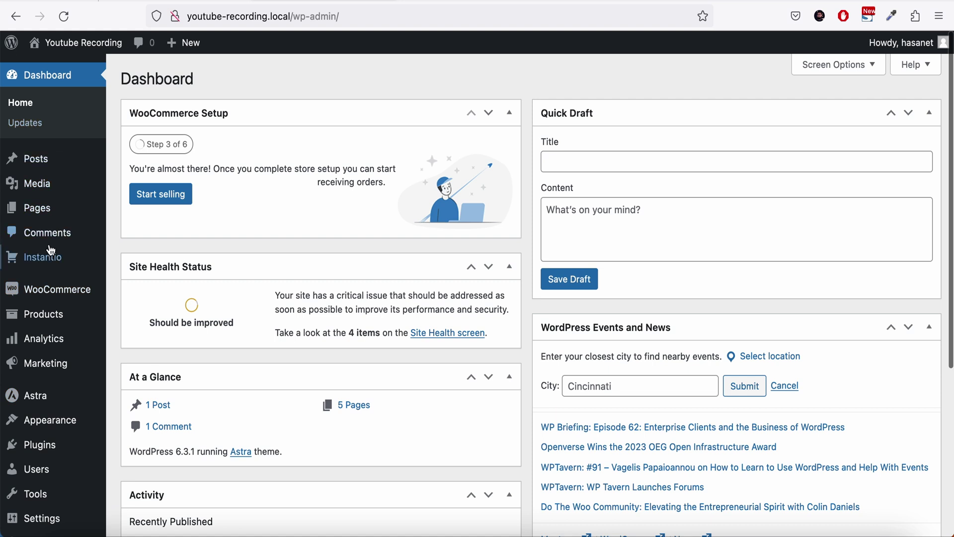
# Browse Instantio's Cart Icon and Cart Panel design settings, then list the WooCommerce products
pyautogui.moveTo(42, 257)
pyautogui.click(135, 279)
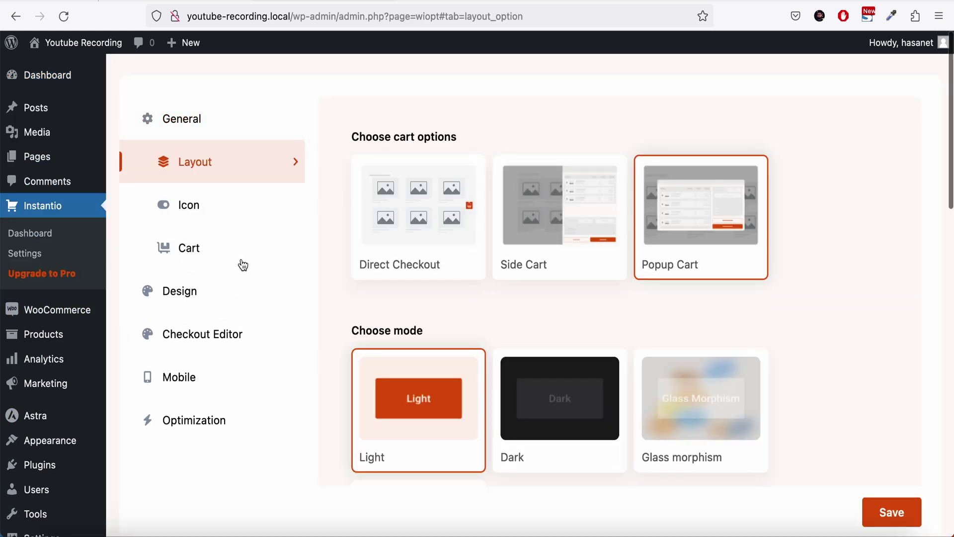
pyautogui.click(204, 298)
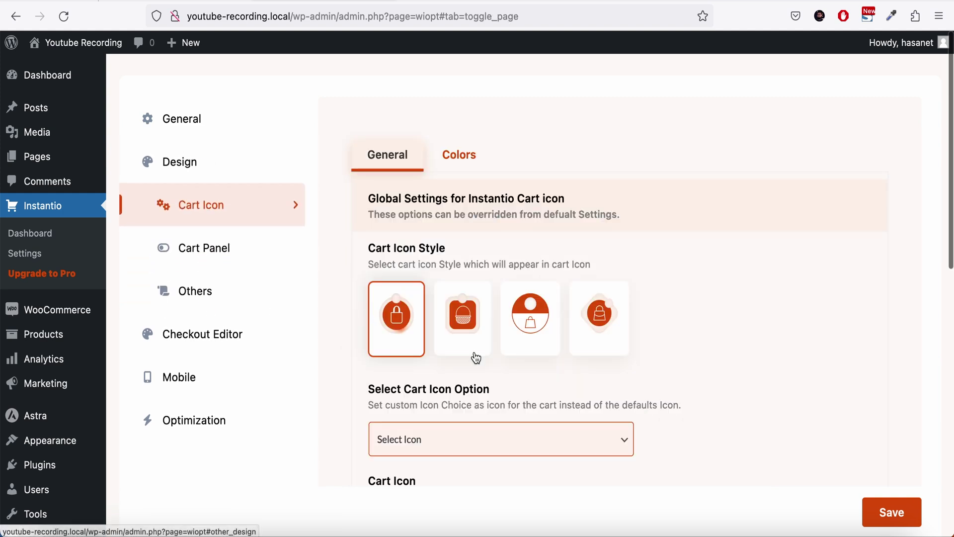
pyautogui.scroll(-3, 446, 398)
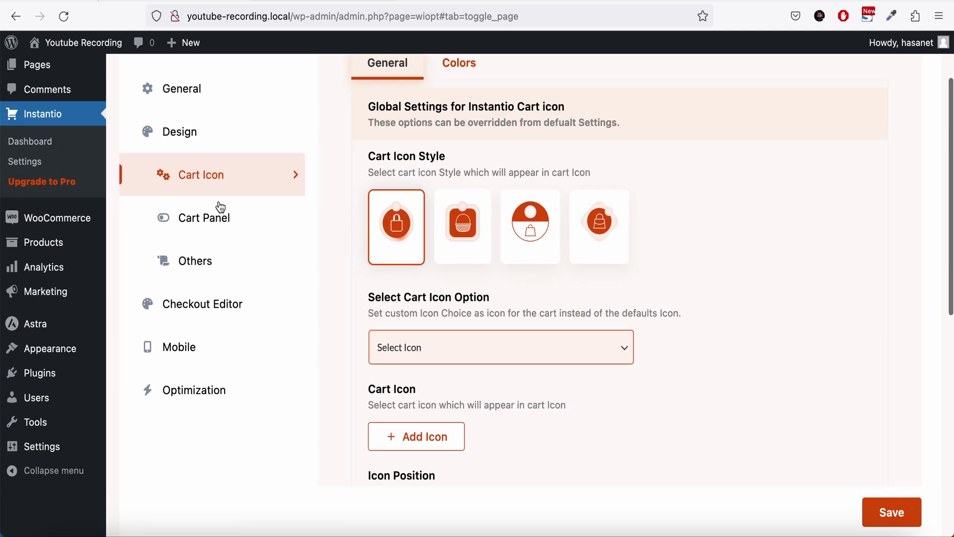
pyautogui.click(204, 218)
pyautogui.scroll(3, 220, 224)
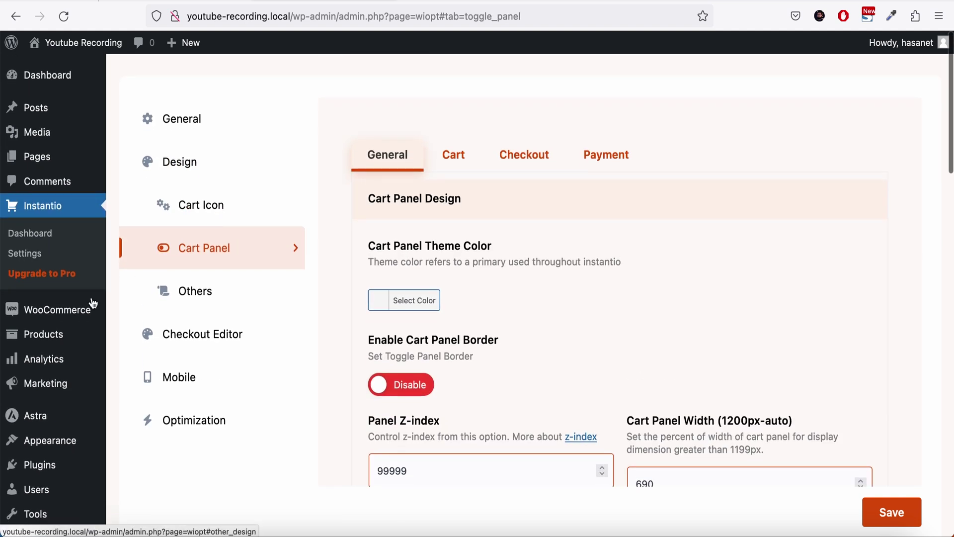
pyautogui.click(43, 334)
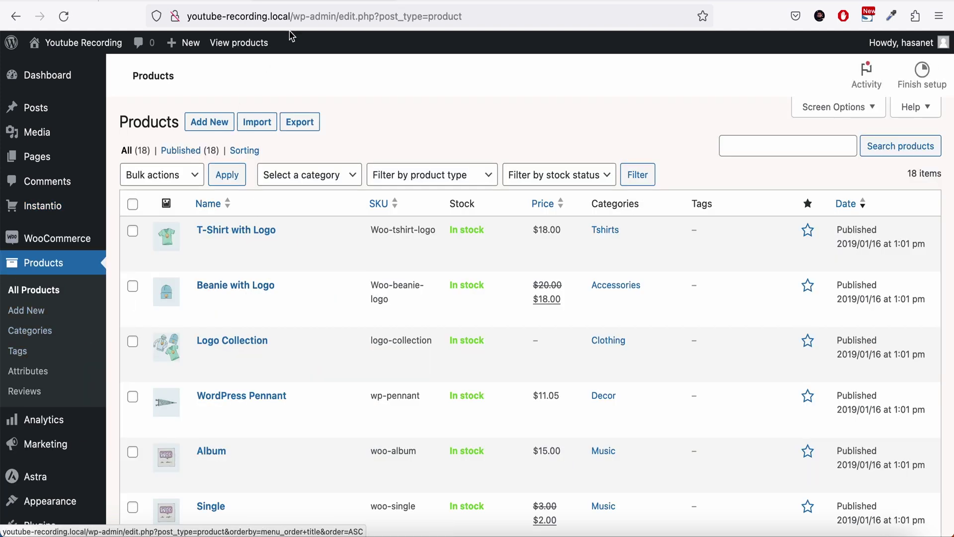
pyautogui.moveTo(298, 273)
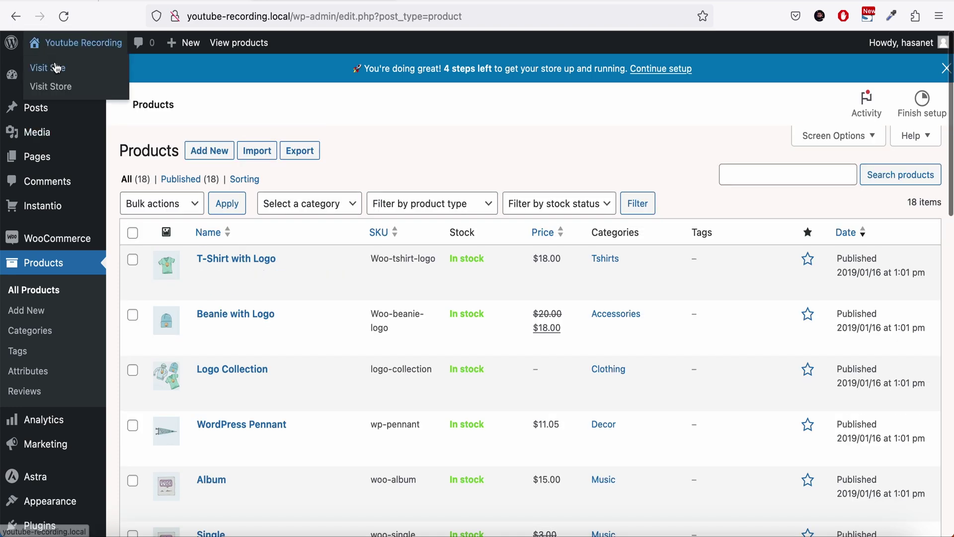
# Visit the live site in a new tab, go to Shop and add an Album to the cart
pyautogui.rightClick(49, 68)
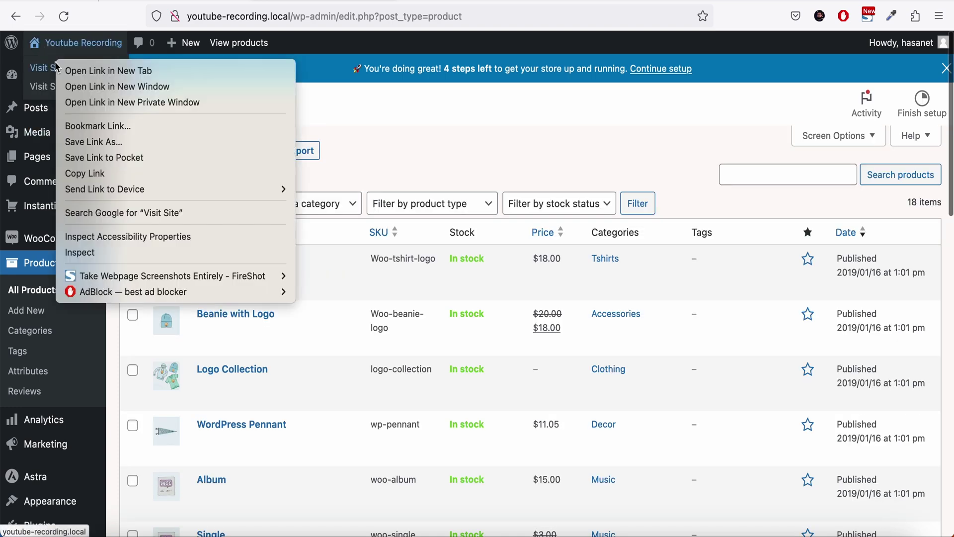
pyautogui.click(80, 74)
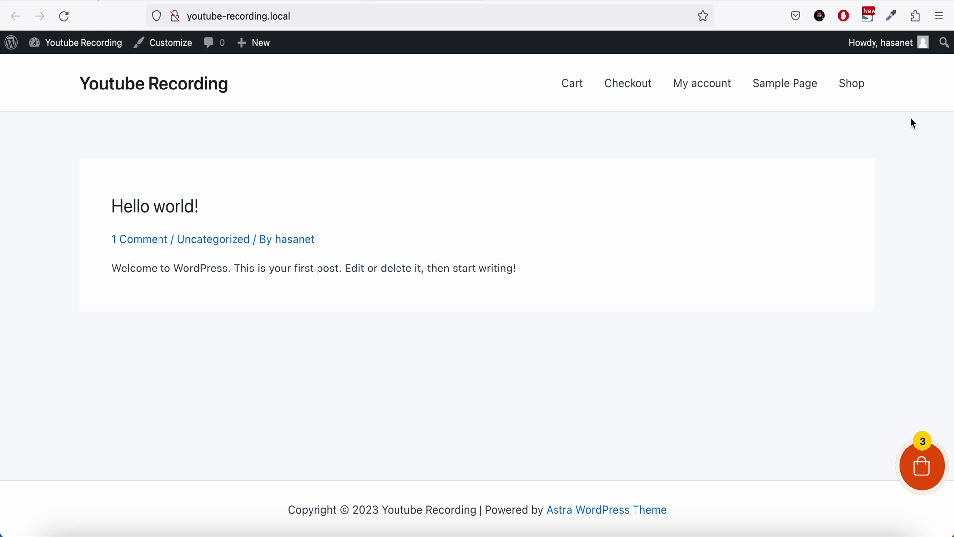
pyautogui.click(852, 83)
pyautogui.scroll(-1, 774, 188)
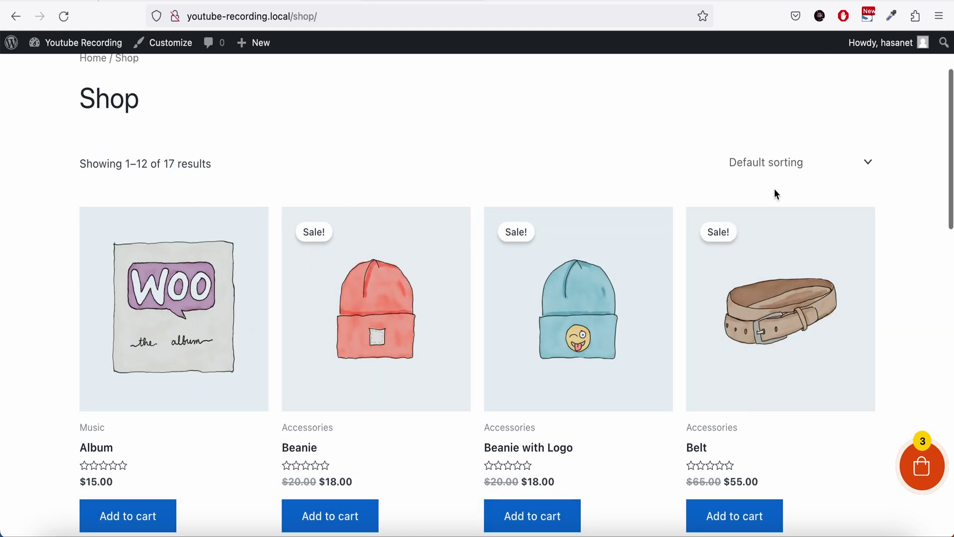
pyautogui.scroll(-2, 775, 188)
pyautogui.scroll(3, 774, 189)
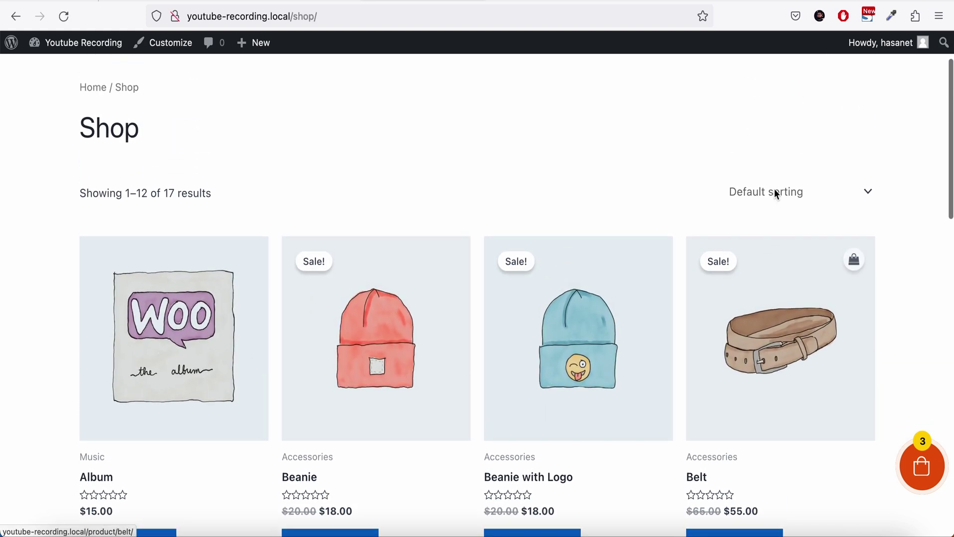
pyautogui.scroll(-3, 775, 188)
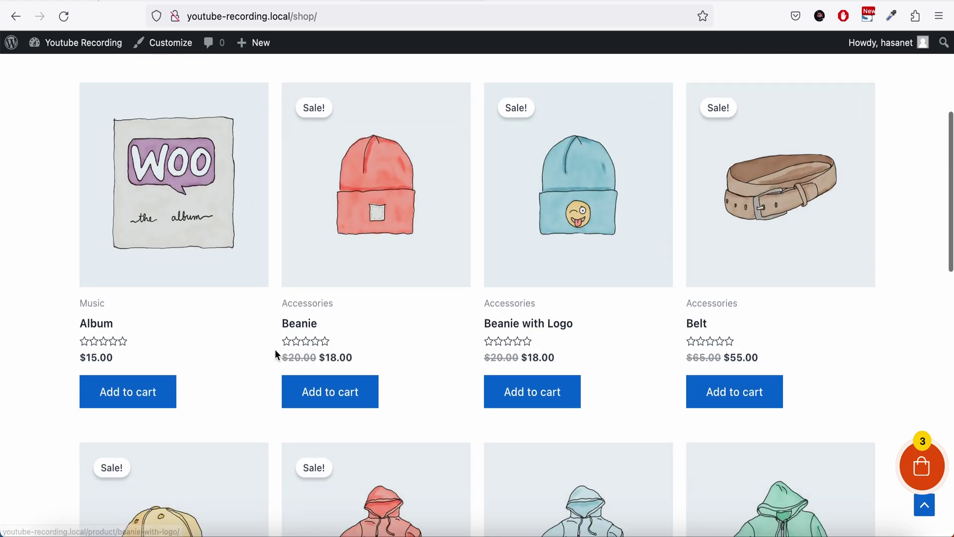
pyautogui.click(127, 391)
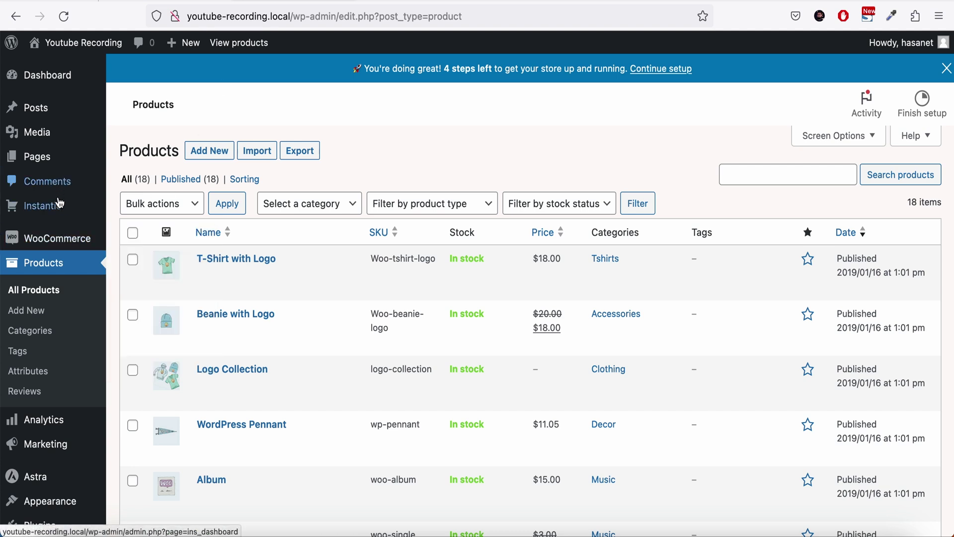
# Review Instantio's Cart Icon general and Colors design options
pyautogui.click(134, 229)
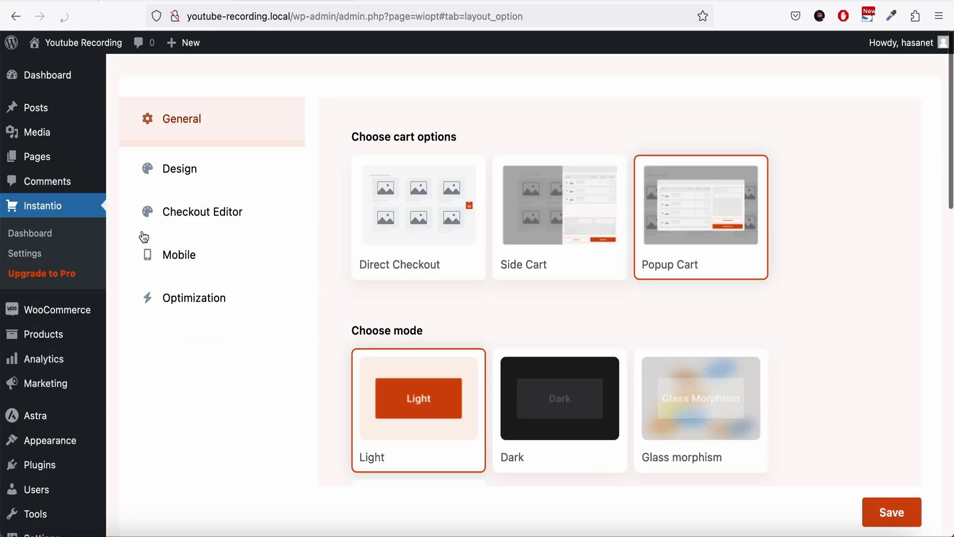
pyautogui.click(179, 291)
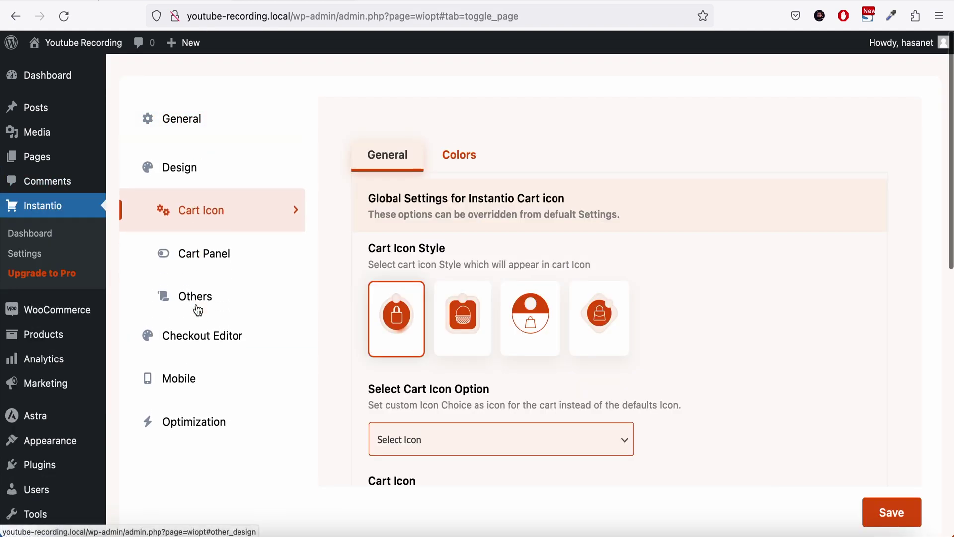
pyautogui.scroll(-5, 439, 350)
pyautogui.scroll(-2, 438, 350)
pyautogui.scroll(-3, 457, 408)
pyautogui.scroll(-3, 456, 408)
pyautogui.scroll(10, 457, 408)
pyautogui.click(484, 163)
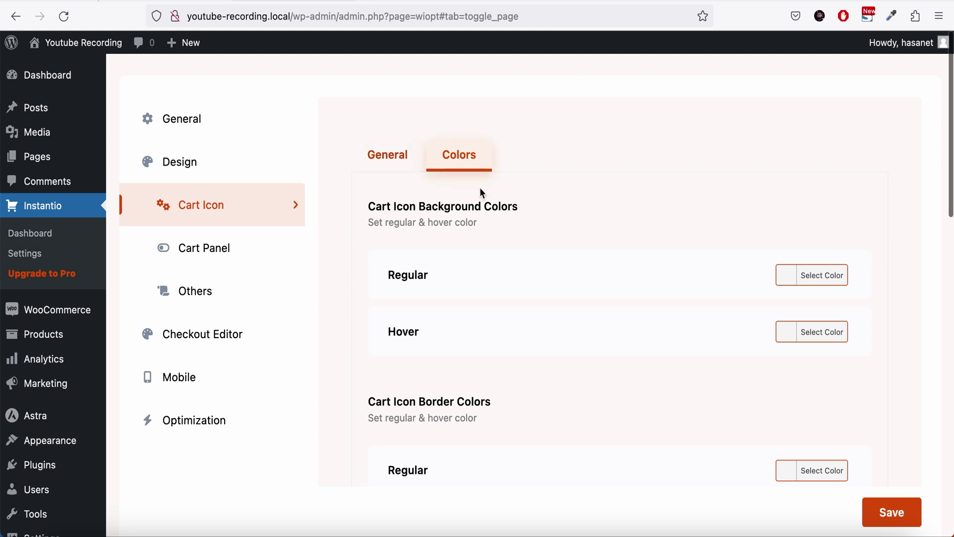
# Set the Cart Panel theme colour to blue and save the settings
pyautogui.click(258, 252)
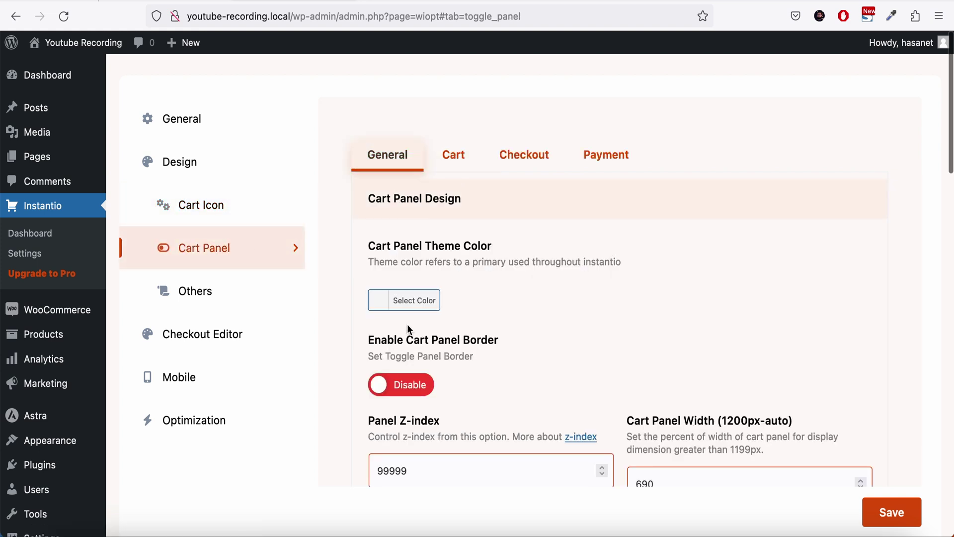
pyautogui.click(404, 300)
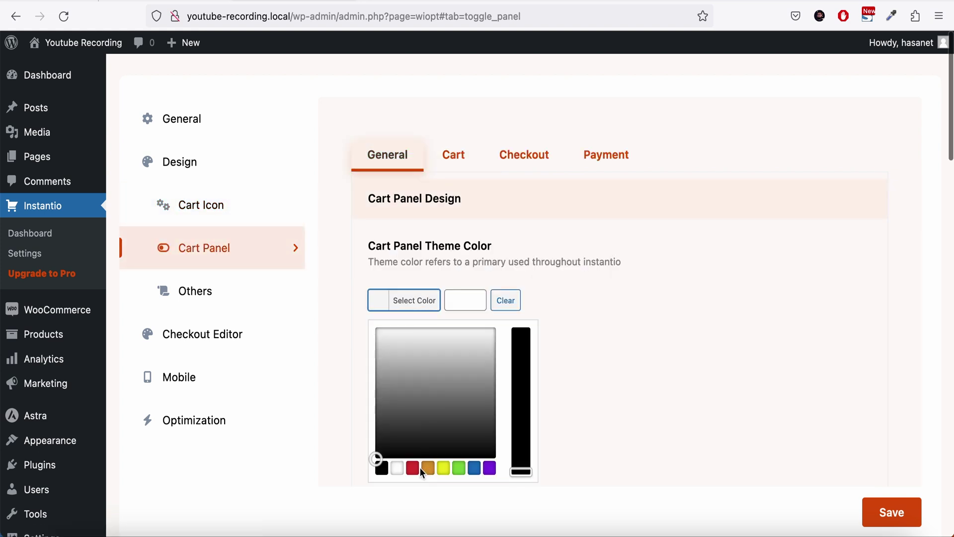
pyautogui.click(397, 7)
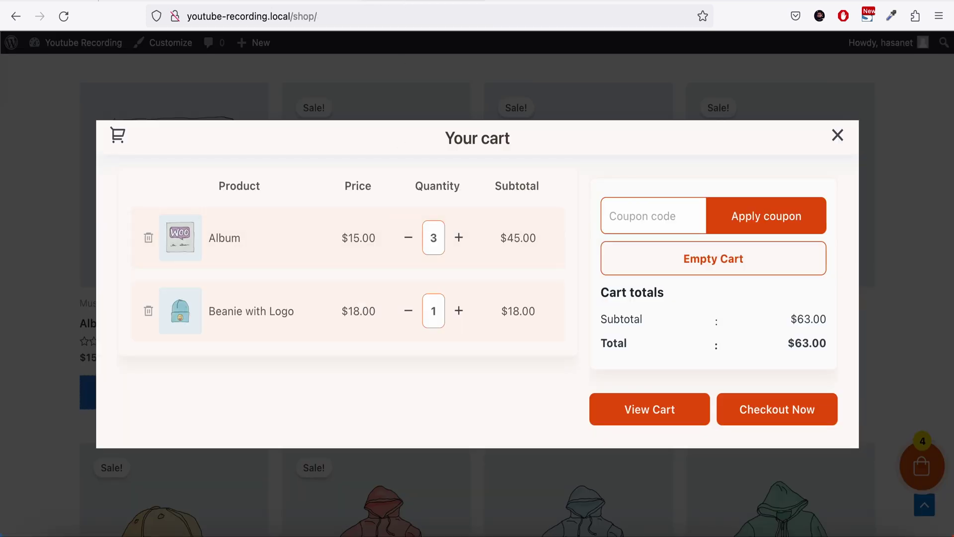
pyautogui.hotkey('ctrl', 'Tab')
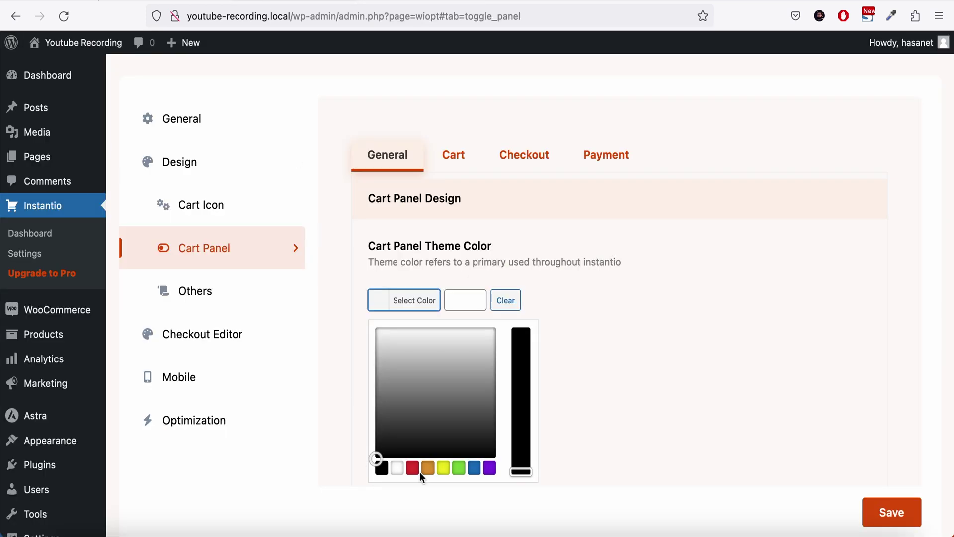
pyautogui.click(475, 469)
pyautogui.click(892, 512)
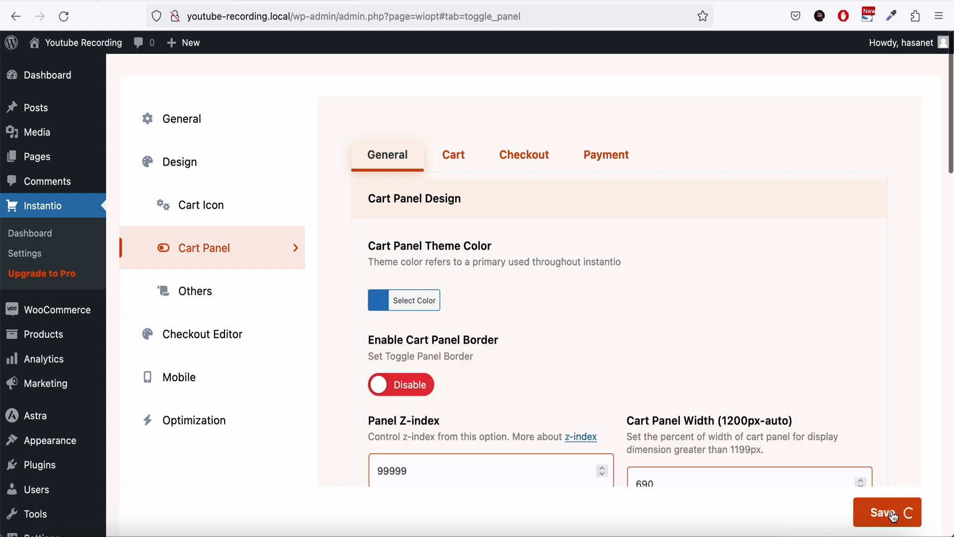
# Reload the shop and check the popup cart now uses the blue theme
pyautogui.hotkey('ctrl', 'Tab')
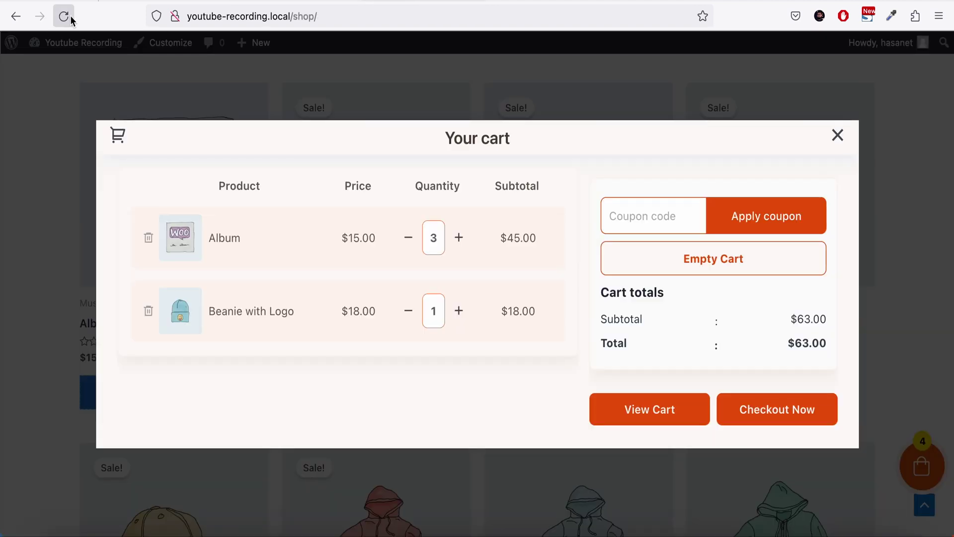
pyautogui.click(64, 15)
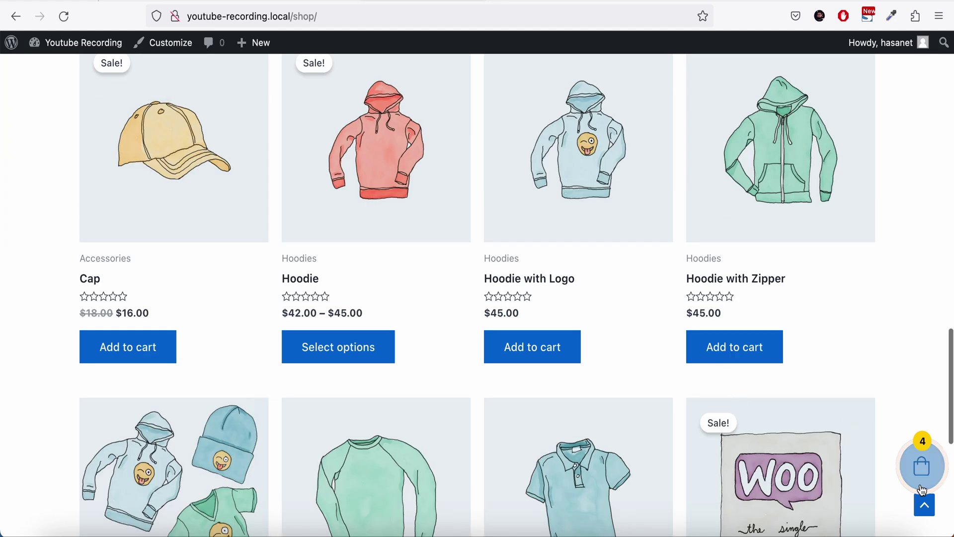
pyautogui.click(921, 468)
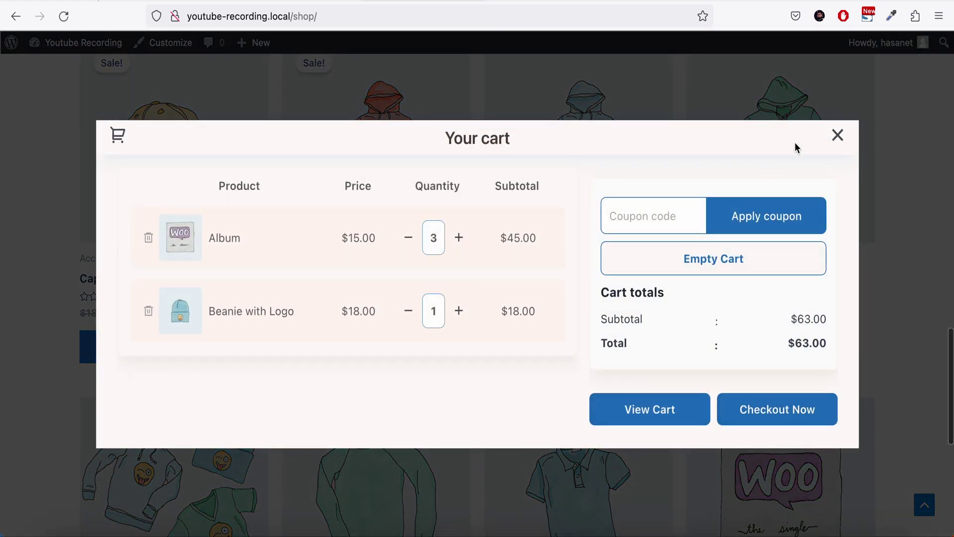
pyautogui.click(836, 135)
pyautogui.scroll(10, 833, 135)
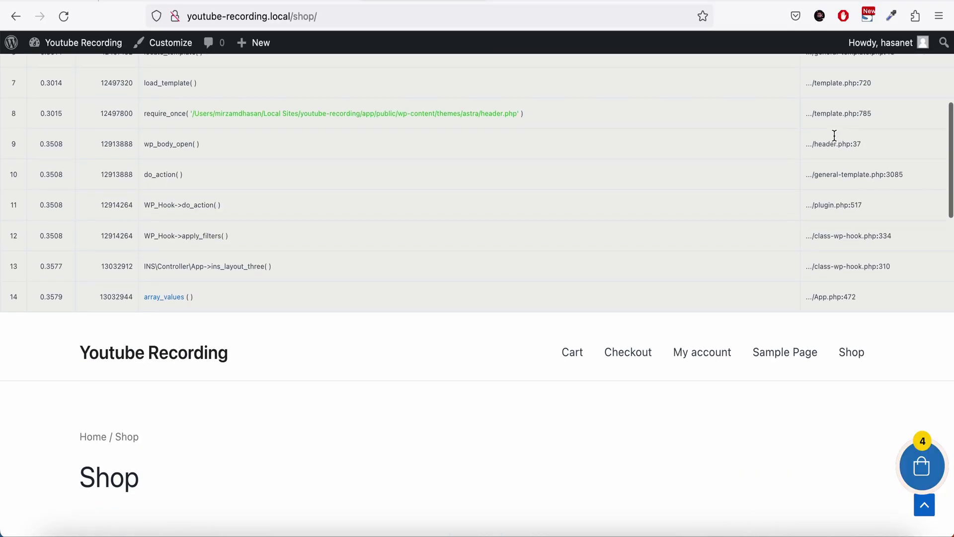
pyautogui.scroll(-5, 835, 134)
pyautogui.scroll(-2, 834, 135)
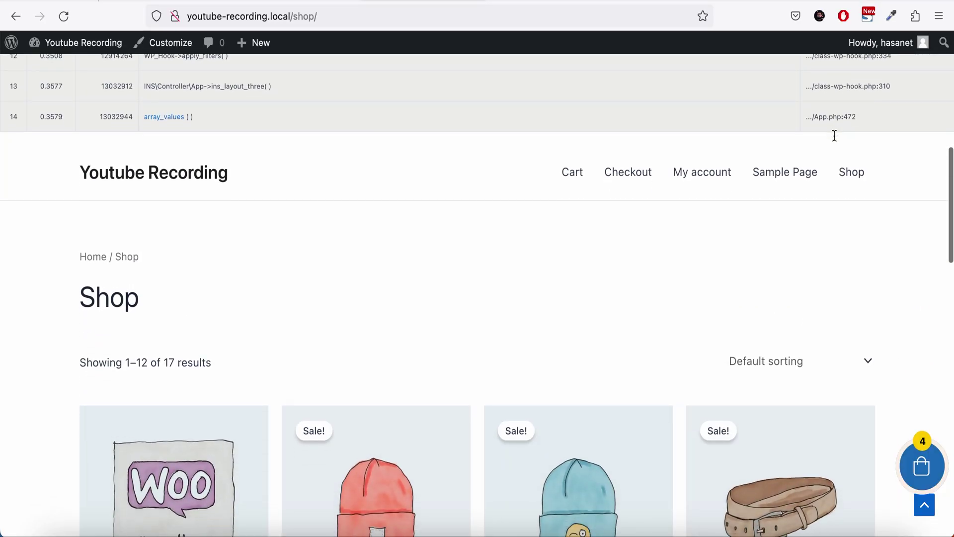
pyautogui.scroll(-2, 833, 135)
pyautogui.scroll(4, 834, 134)
pyautogui.scroll(-5, 834, 134)
pyautogui.scroll(-5, 834, 135)
pyautogui.scroll(-2, 835, 140)
pyautogui.click(922, 465)
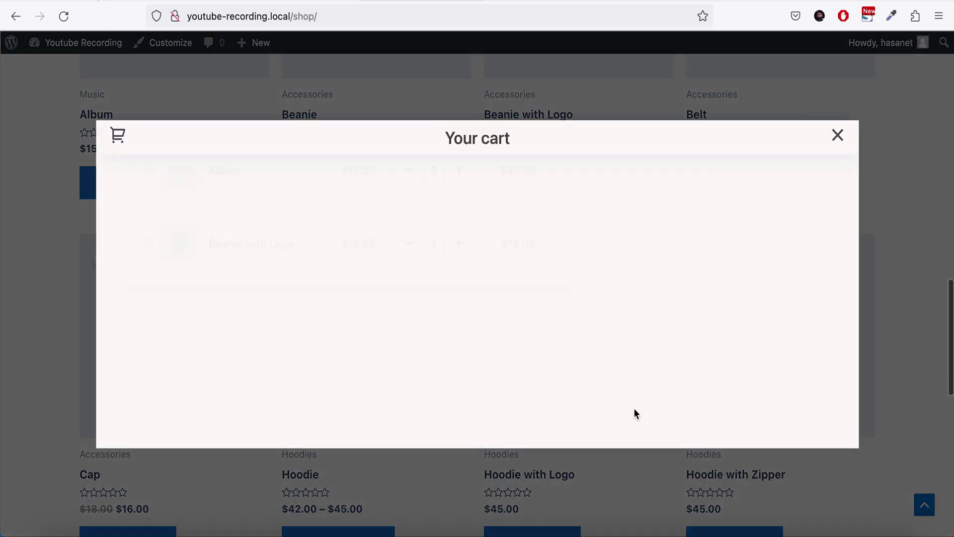
pyautogui.click(301, 3)
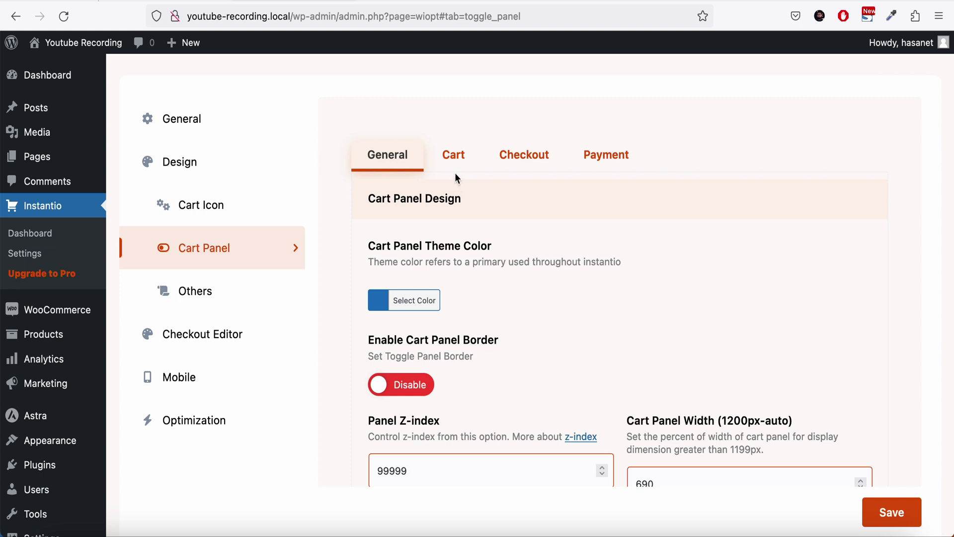
# Review the Cart, Checkout and Payment styling tabs and open the Checkout Editor
pyautogui.click(453, 154)
pyautogui.click(524, 155)
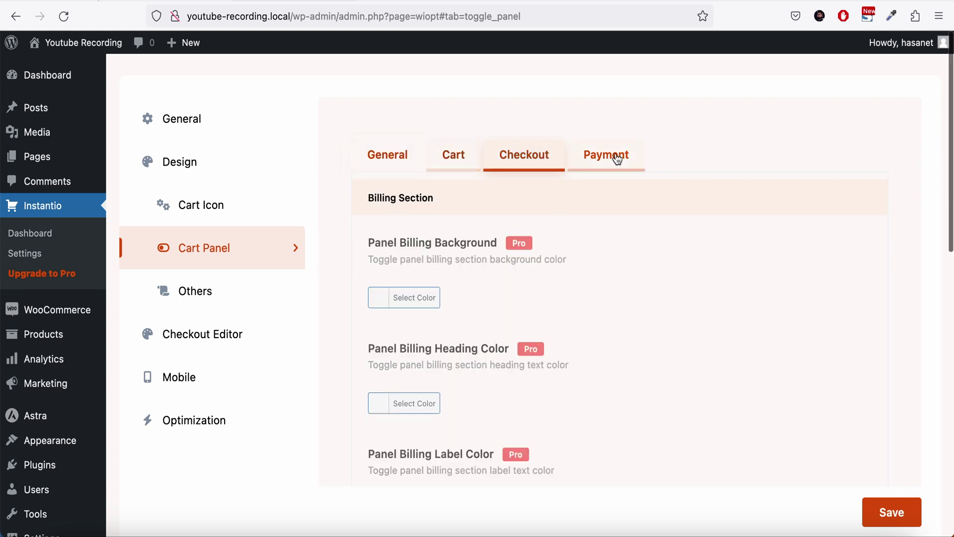
pyautogui.click(617, 158)
pyautogui.click(200, 337)
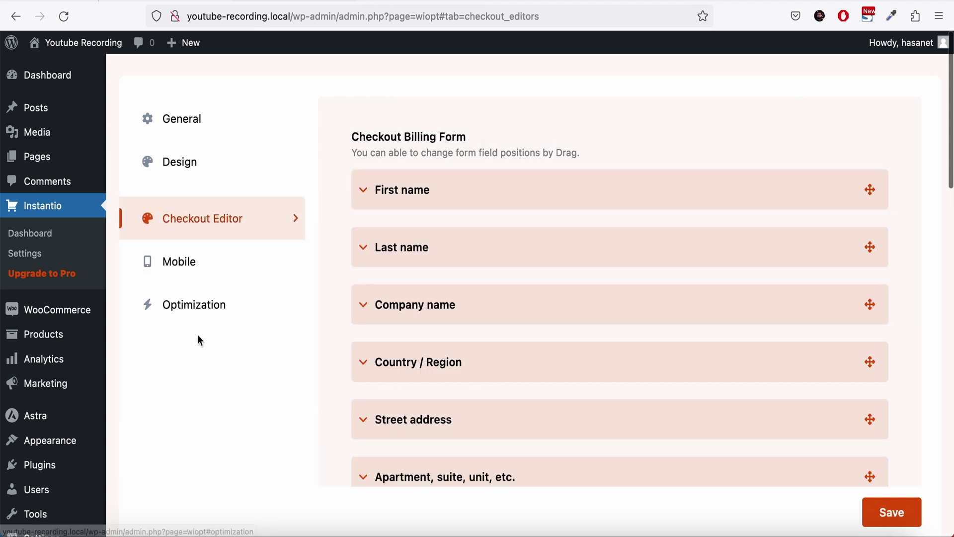
# Inspect the First name field and try reordering Last name, leaving the original order
pyautogui.click(390, 193)
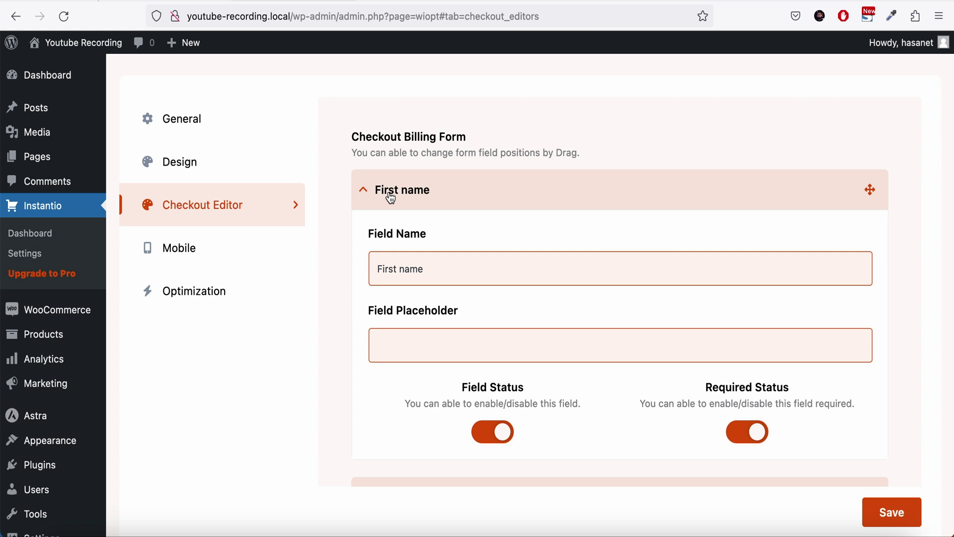
pyautogui.click(390, 196)
pyautogui.scroll(-5, 376, 298)
pyautogui.scroll(-5, 376, 298)
pyautogui.scroll(-3, 375, 292)
pyautogui.scroll(-5, 374, 293)
pyautogui.scroll(-3, 375, 293)
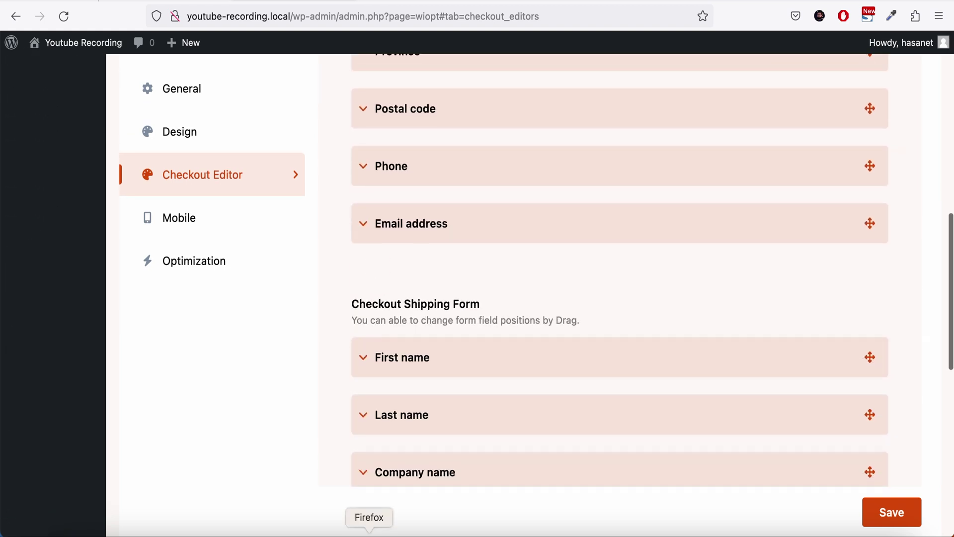
pyautogui.scroll(10, 601, 474)
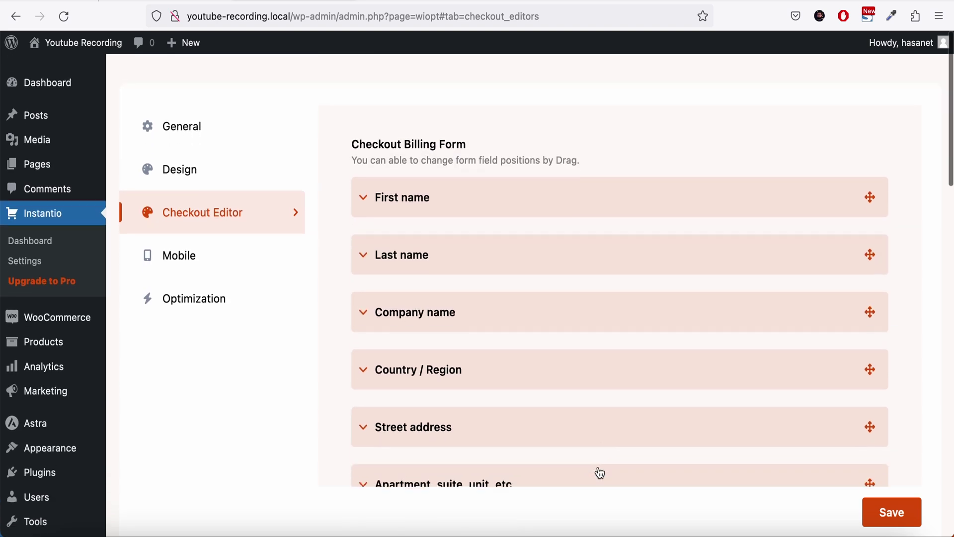
pyautogui.moveTo(869, 248); pyautogui.dragTo(869, 188)
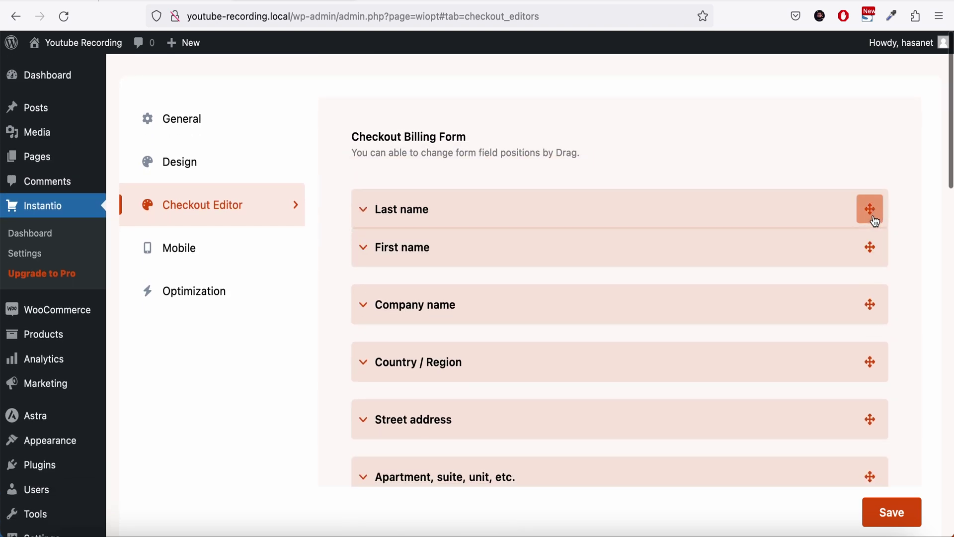
pyautogui.moveTo(873, 224); pyautogui.dragTo(870, 253)
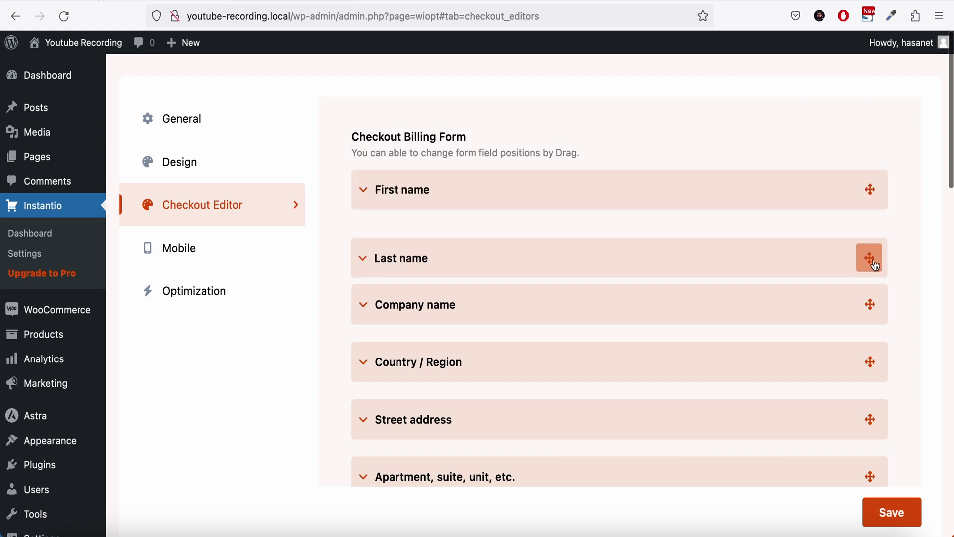
pyautogui.click(215, 254)
# View the Optimization settings, then the General layout options showing Popup Cart and Light mode
pyautogui.click(226, 293)
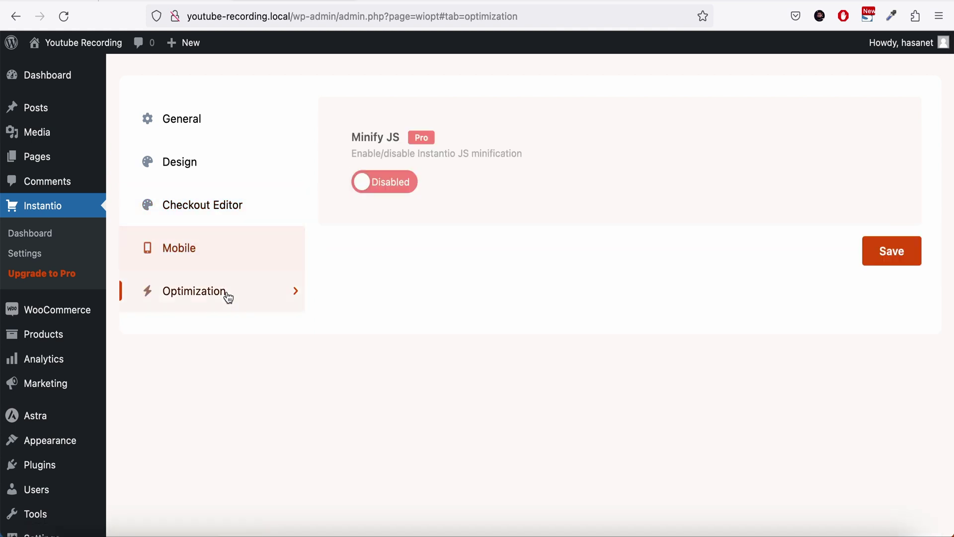
pyautogui.click(216, 118)
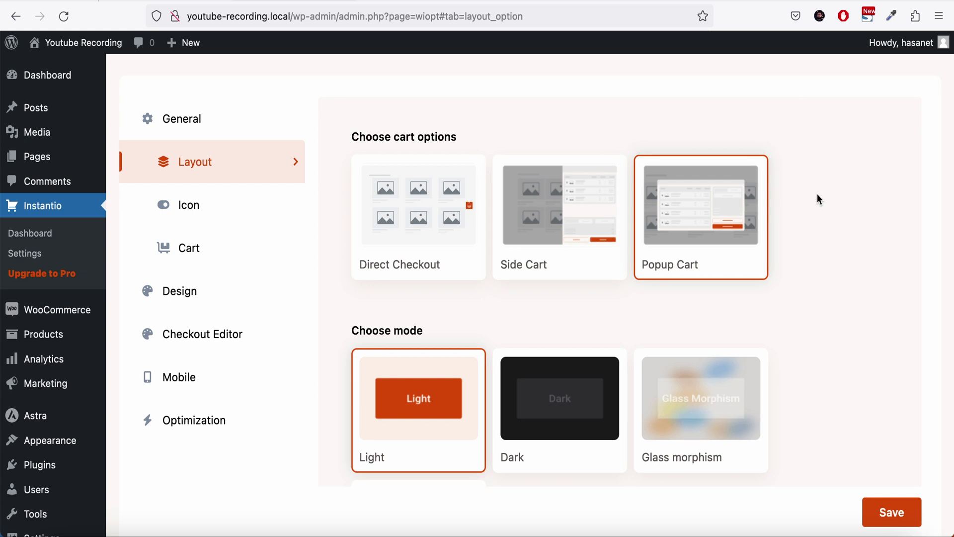
# Start a new browser tab for the Instantio pricing page
pyautogui.hotkey('ctrl', 't')
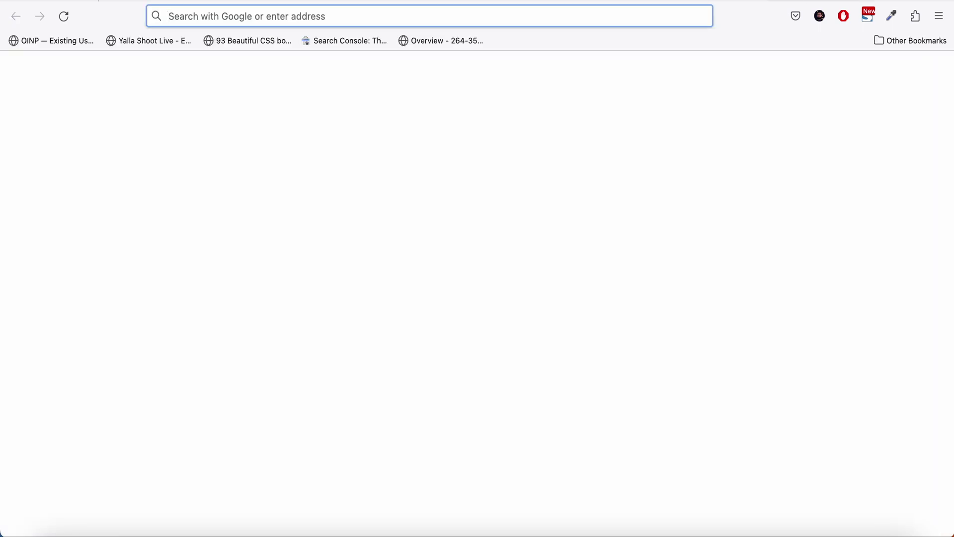
pyautogui.write('themefic.com/instantio/pricing/')
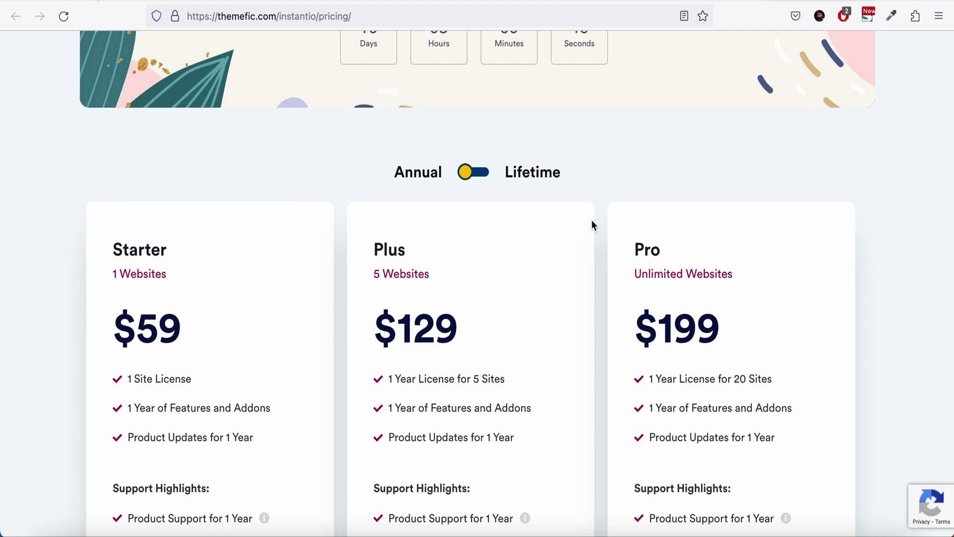
# Go to the Themefic client portal account and its Downloads list
pyautogui.click(556, 16)
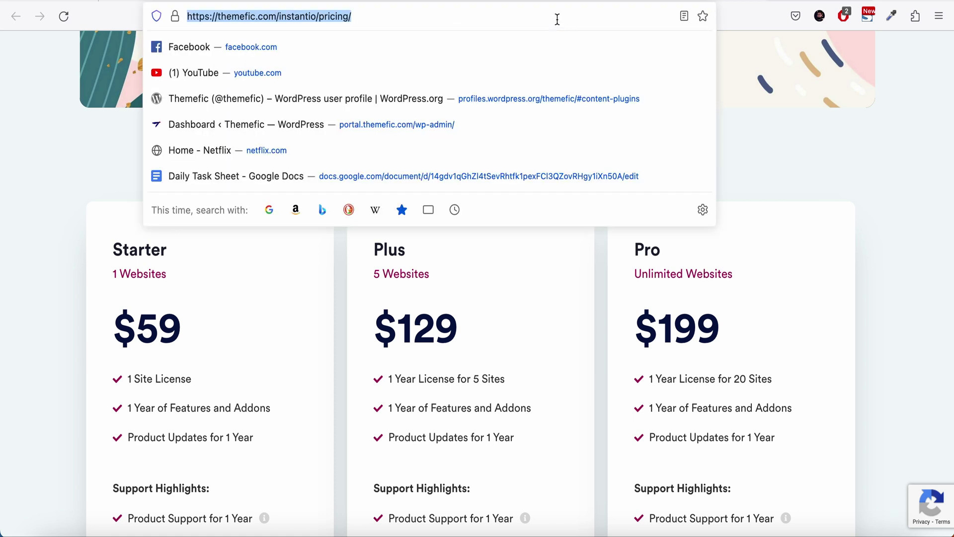
pyautogui.write('portal.themefic.com/my-account/')
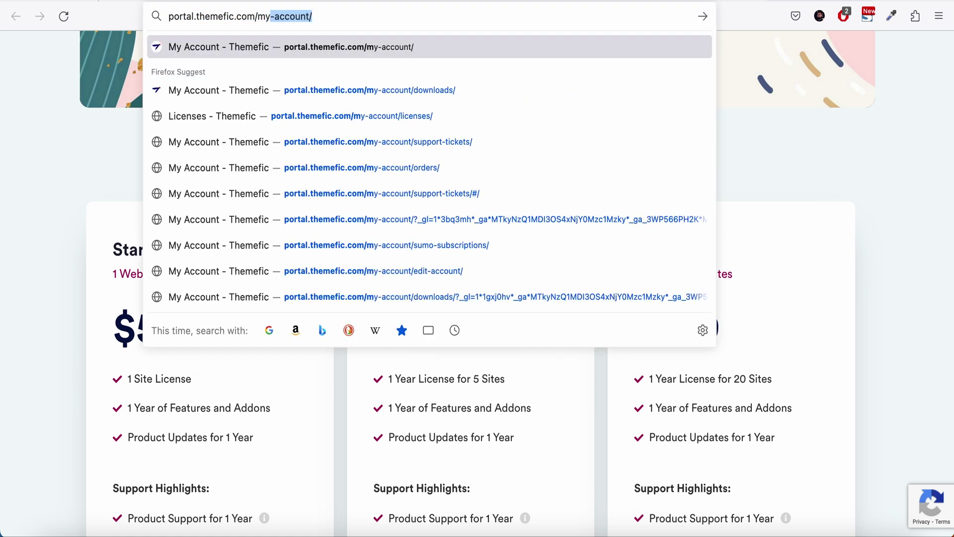
pyautogui.press('Return')
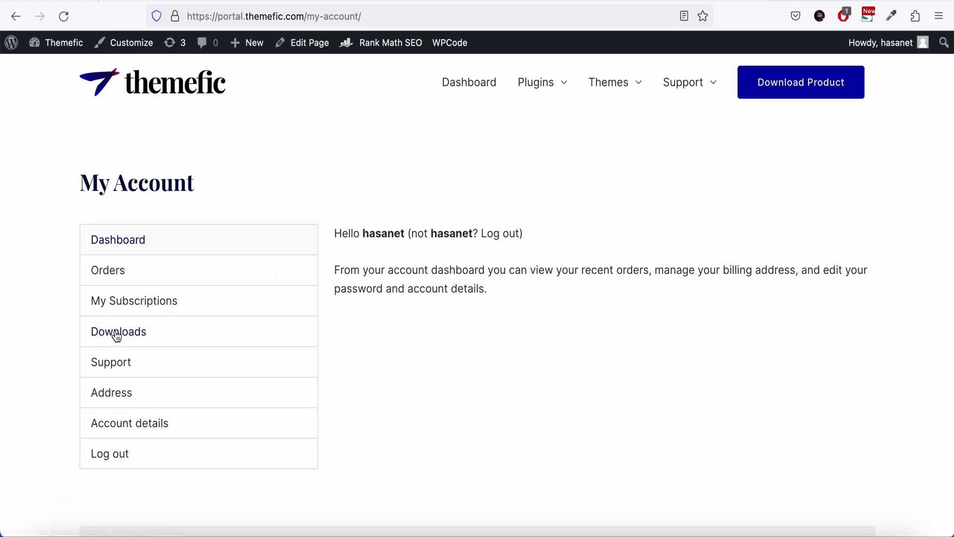
pyautogui.click(116, 333)
pyautogui.scroll(-10, 606, 290)
pyautogui.scroll(-5, 606, 289)
pyautogui.scroll(1, 606, 289)
# Download instantio-pro.zip, replacing the existing copy on disk
pyautogui.click(790, 179)
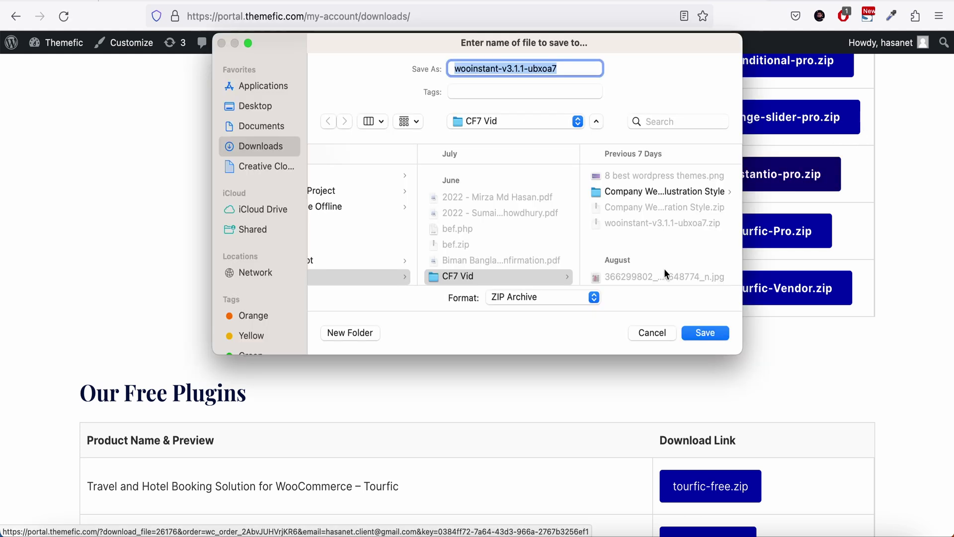
pyautogui.click(705, 333)
pyautogui.click(516, 271)
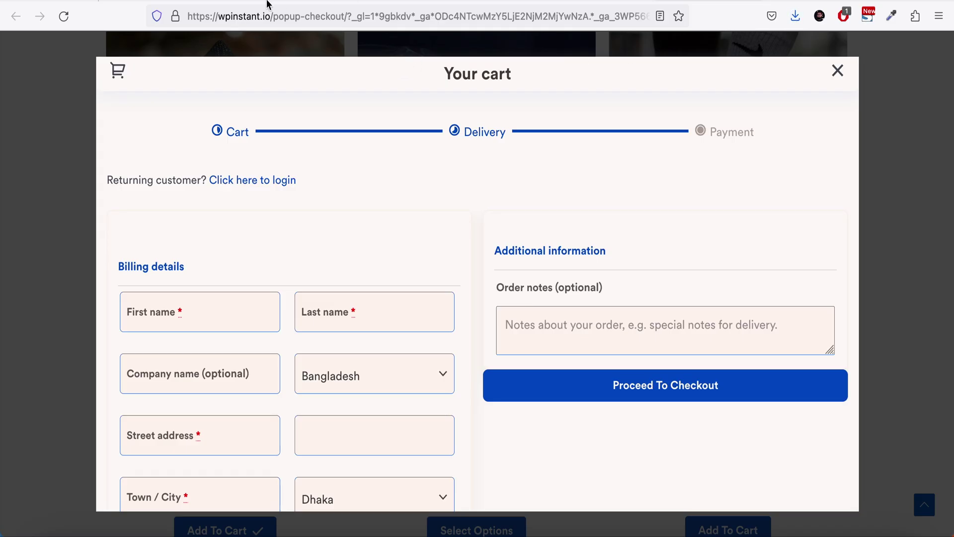
# Upload the downloaded Instantio Pro zip via Plugins > Add New, install and activate it
pyautogui.click(261, 3)
pyautogui.moveTo(39, 464)
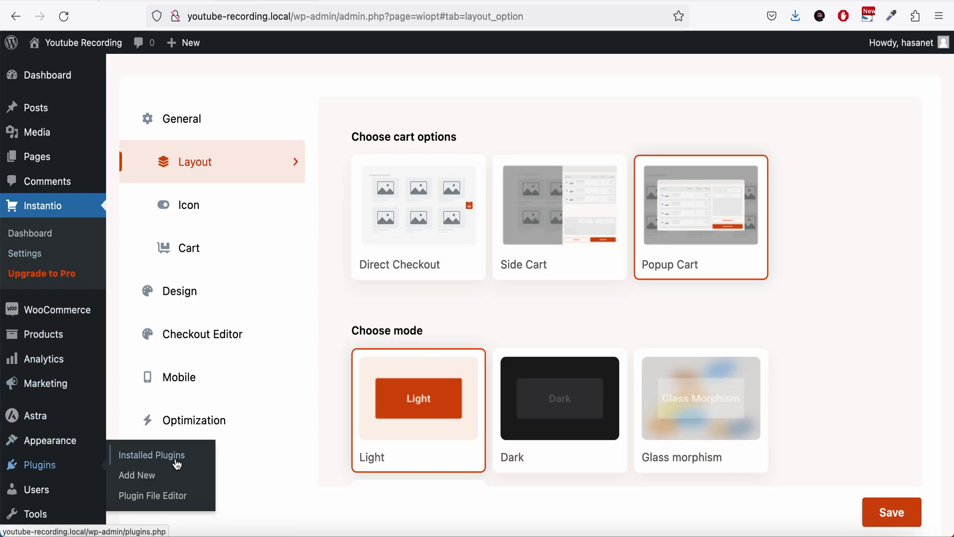
pyautogui.click(138, 475)
pyautogui.click(240, 79)
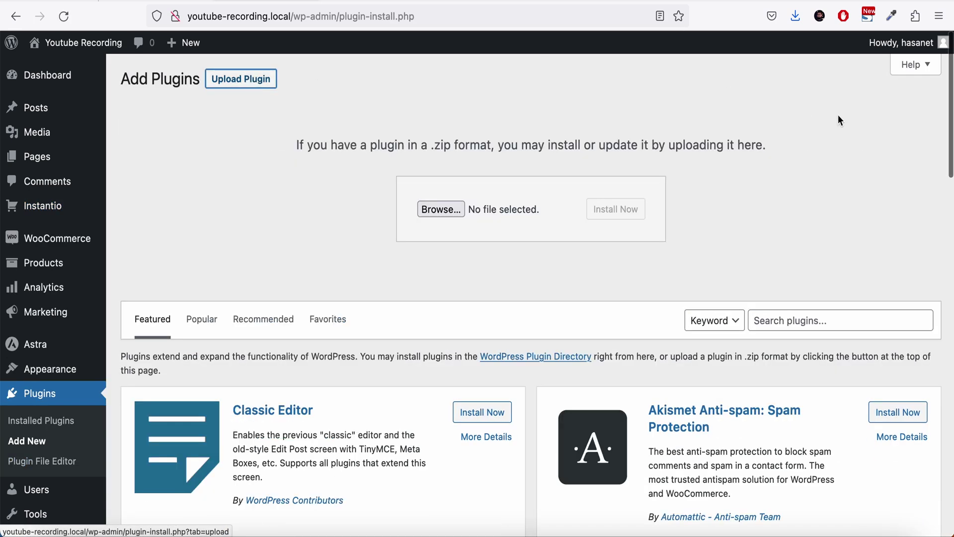
pyautogui.click(794, 16)
pyautogui.moveTo(596, 51)
pyautogui.mouseDown()
pyautogui.moveTo(480, 211)
pyautogui.moveTo(455, 210)
pyautogui.mouseUp()
pyautogui.click(620, 214)
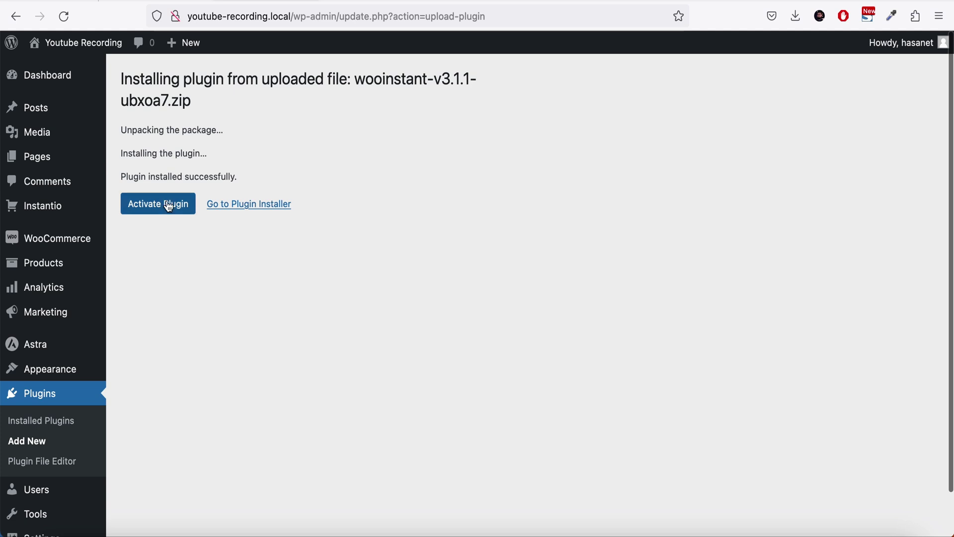
pyautogui.click(166, 205)
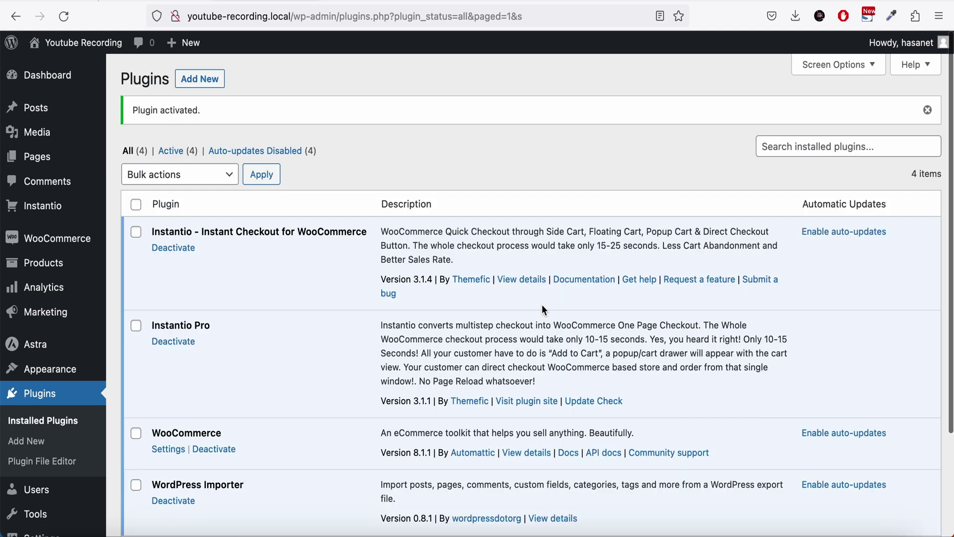
pyautogui.scroll(-2, 542, 305)
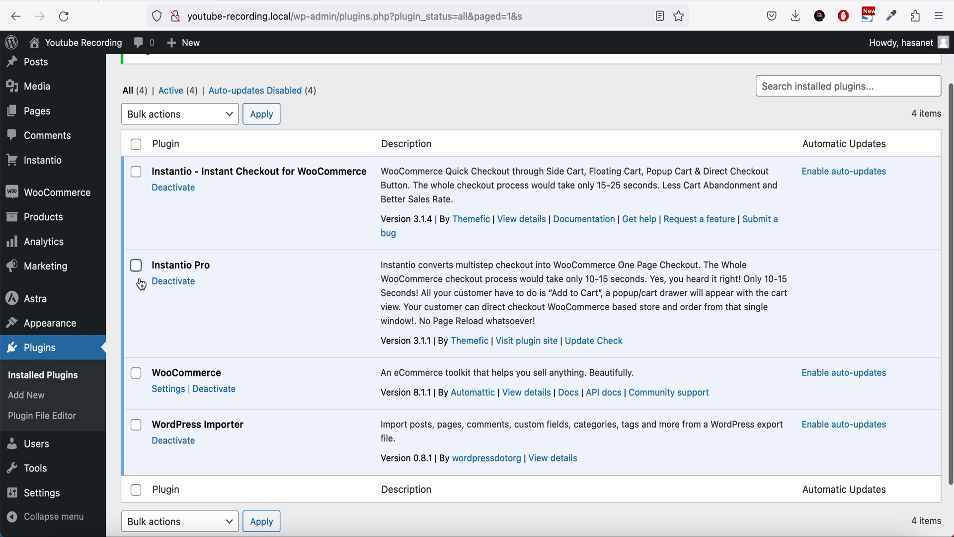
pyautogui.scroll(2, 274, 242)
pyautogui.moveTo(42, 207)
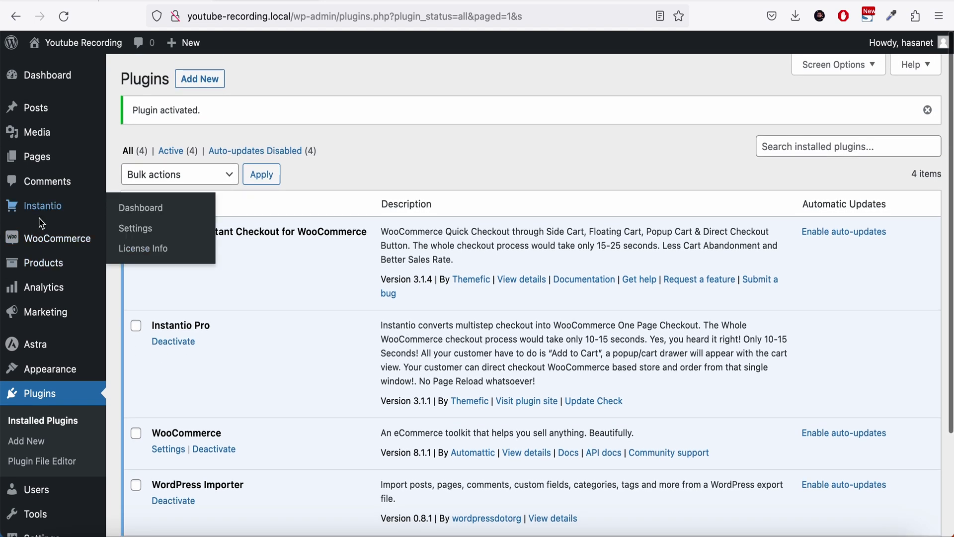
# View Instantio's License Info page showing a valid single-site lifetime license
pyautogui.click(131, 249)
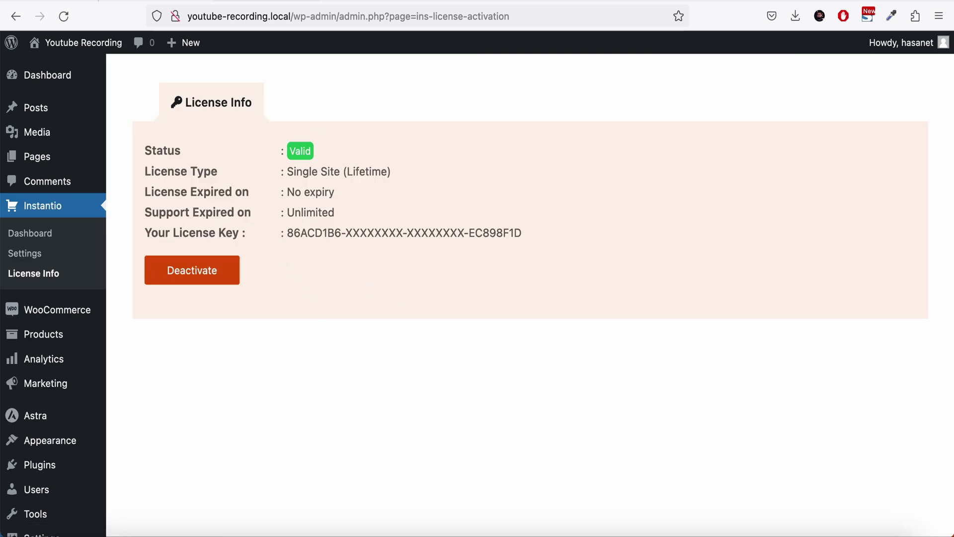
pyautogui.hotkey('ctrl', 'Tab')
pyautogui.scroll(5, 742, 141)
pyautogui.scroll(5, 734, 135)
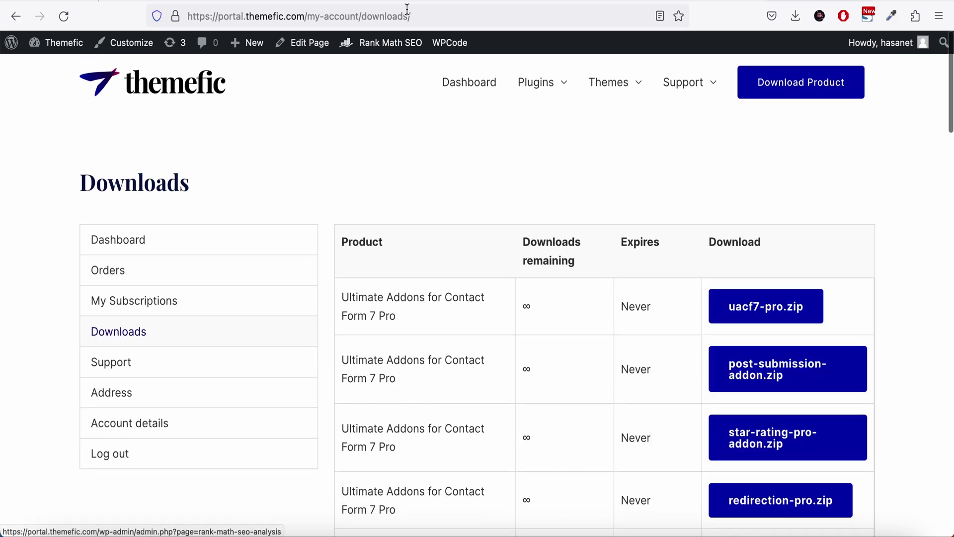
pyautogui.hotkey('ctrl', 'Tab')
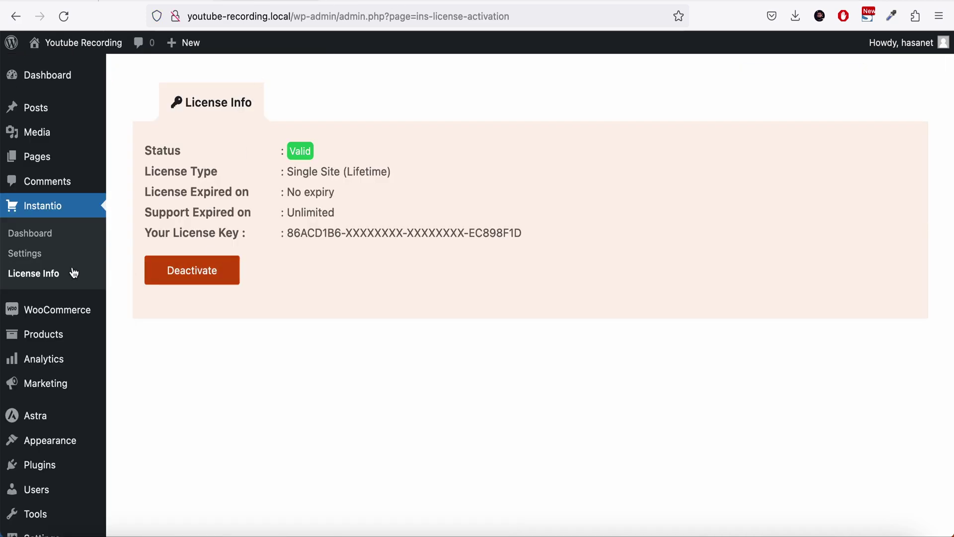
# Choose the Cart & Checkout layout with progress bar Version 2 and save
pyautogui.click(25, 253)
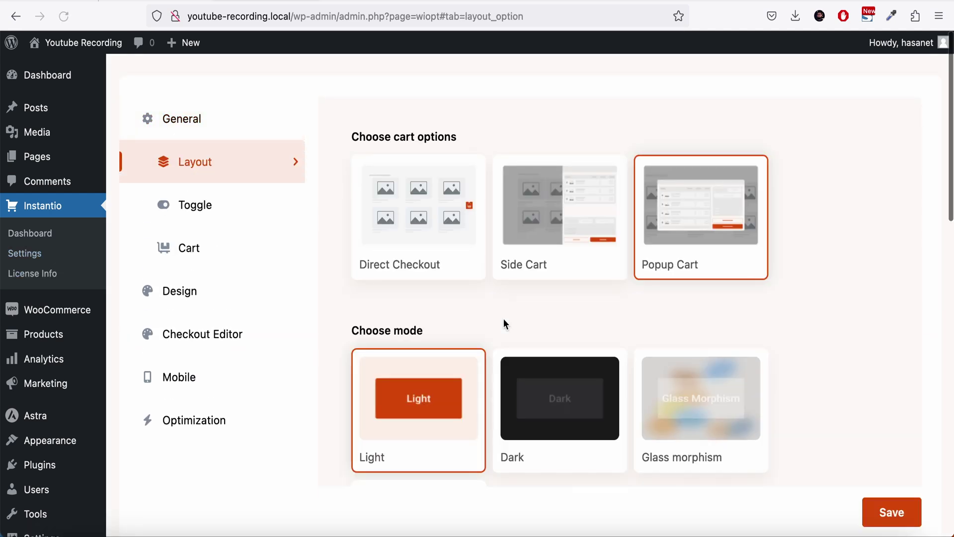
pyautogui.scroll(-3, 505, 321)
pyautogui.scroll(-3, 505, 320)
pyautogui.scroll(-2, 505, 321)
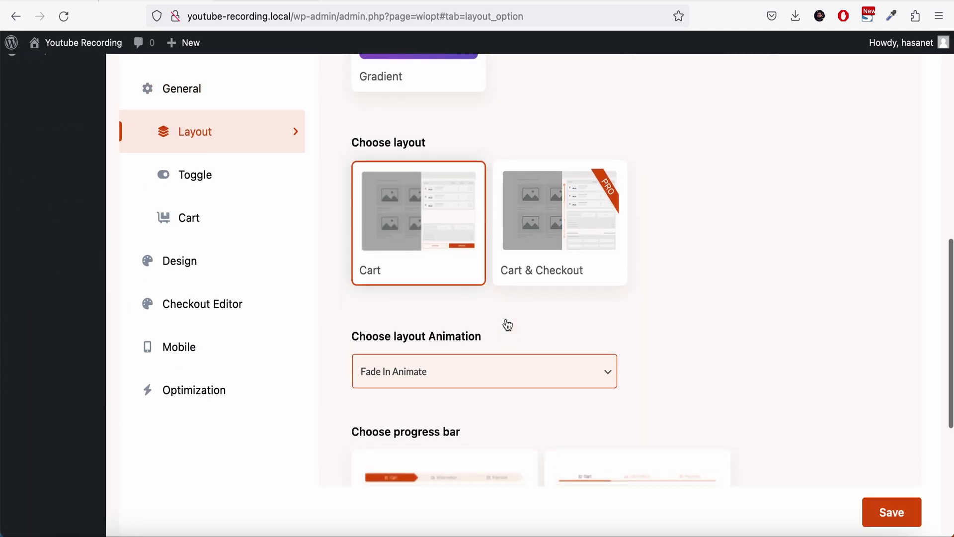
pyautogui.click(563, 244)
pyautogui.scroll(-1, 534, 349)
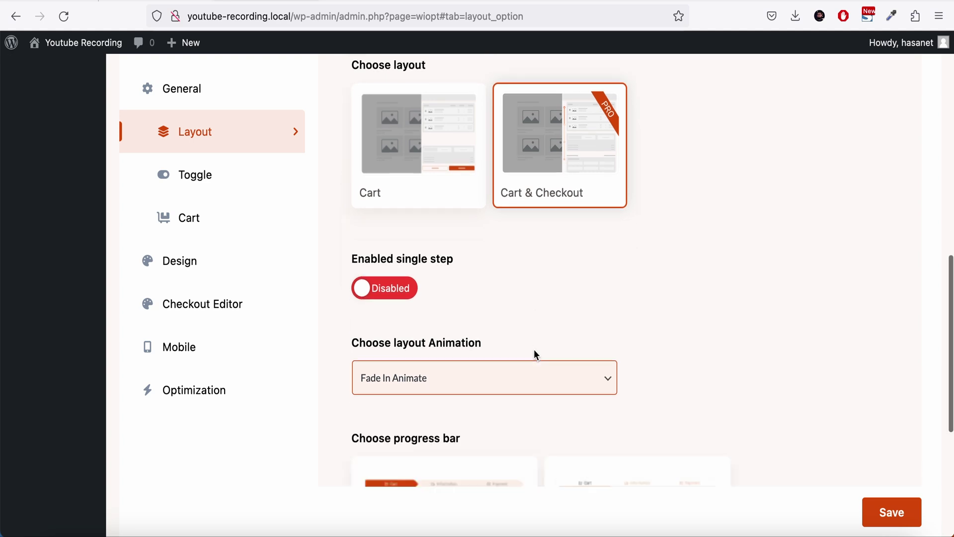
pyautogui.scroll(-1, 533, 349)
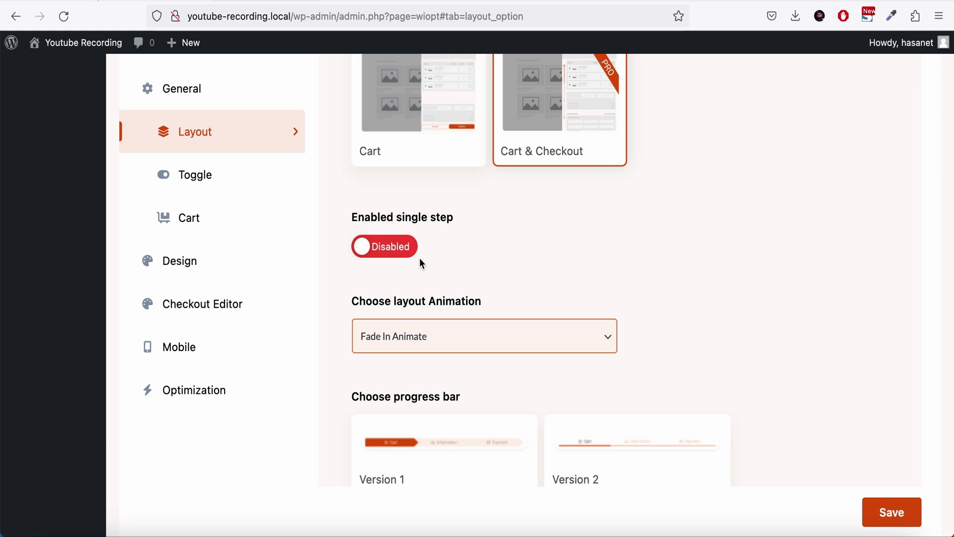
pyautogui.scroll(-2, 419, 256)
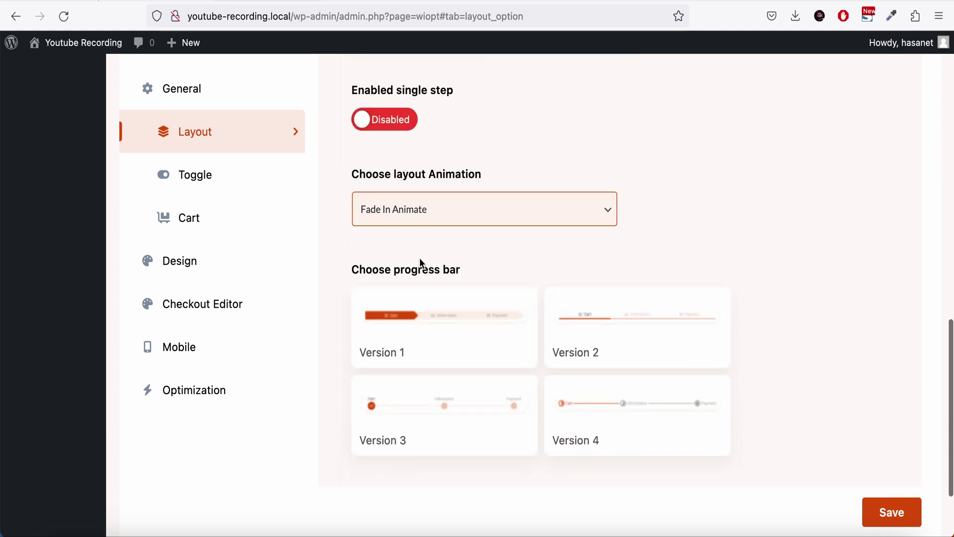
pyautogui.scroll(3, 419, 257)
pyautogui.scroll(-5, 506, 357)
pyautogui.scroll(1, 497, 430)
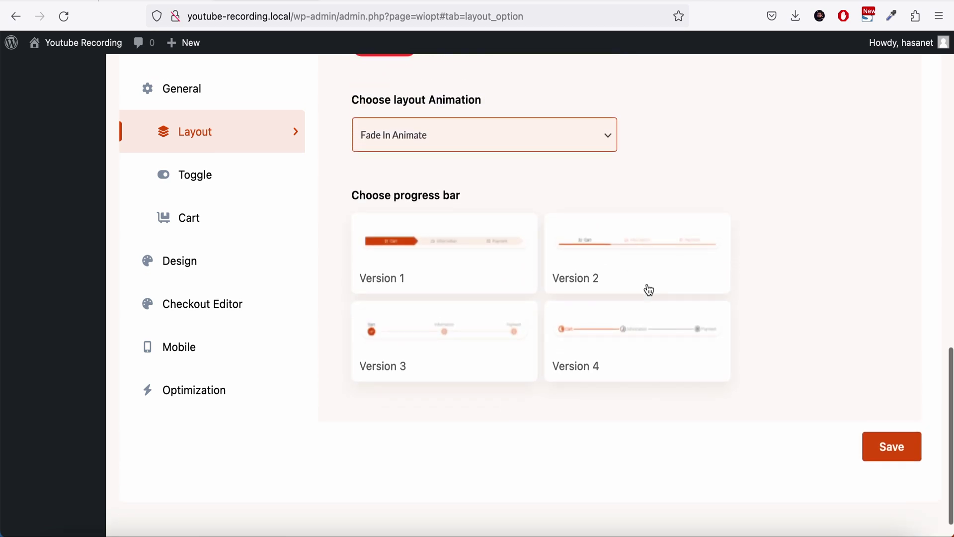
pyautogui.click(623, 260)
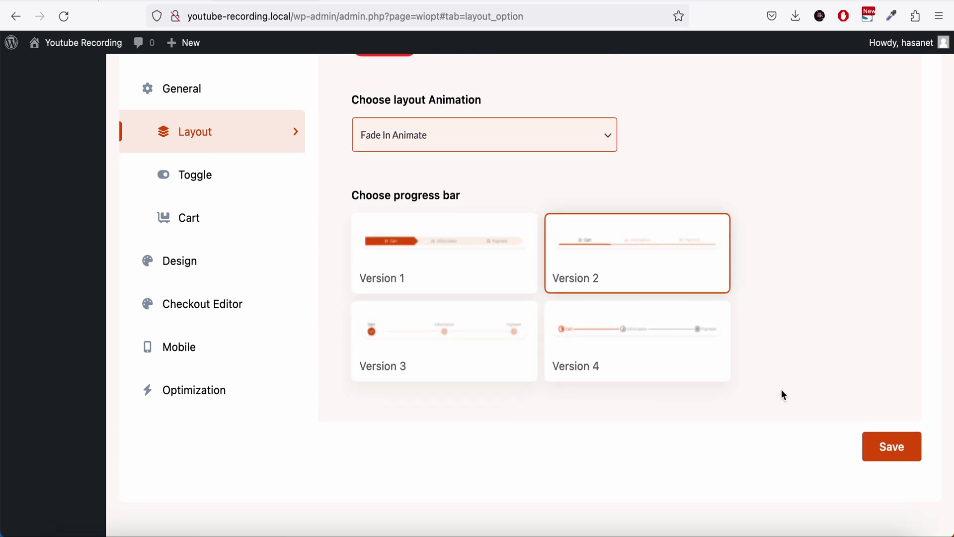
pyautogui.click(899, 448)
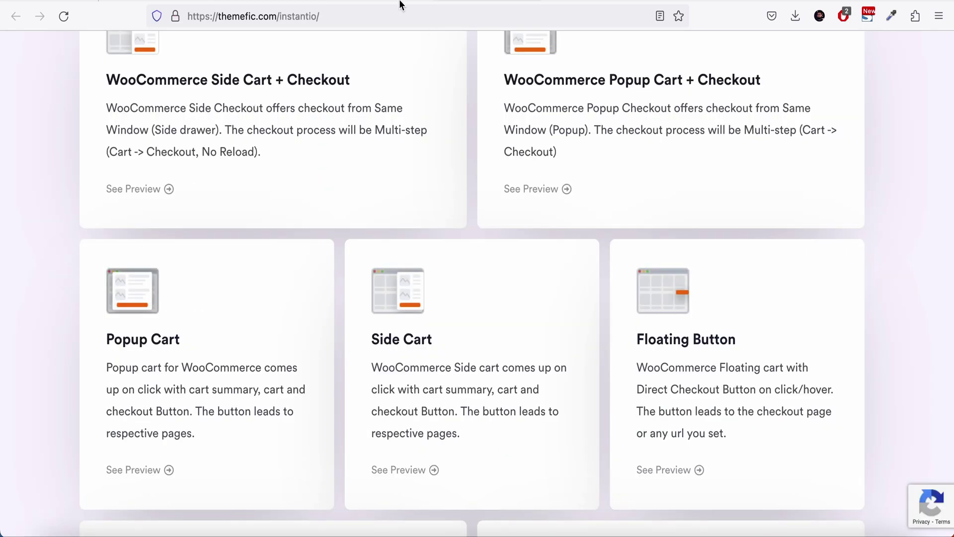
# Reload the shop page and bring up the popup cart with its items
pyautogui.click(400, 2)
pyautogui.click(64, 16)
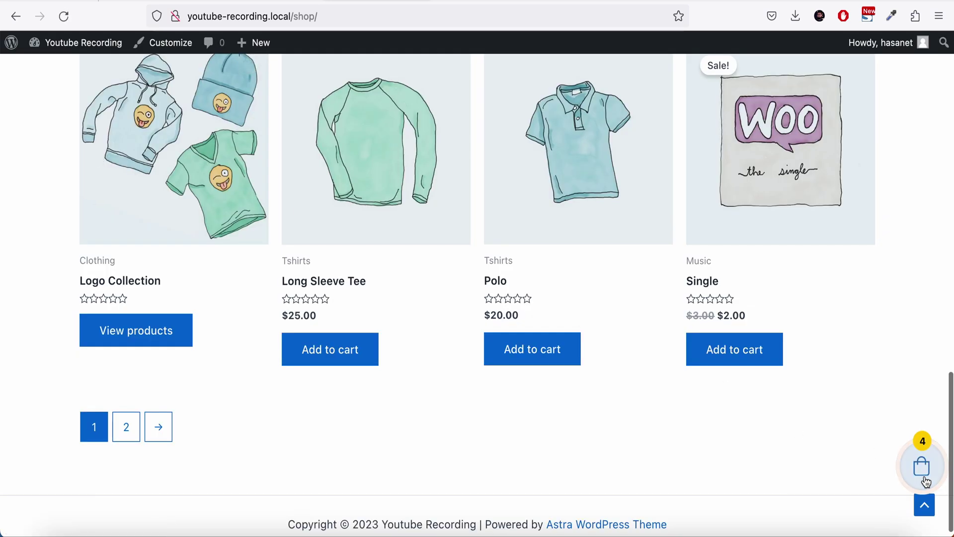
pyautogui.click(922, 466)
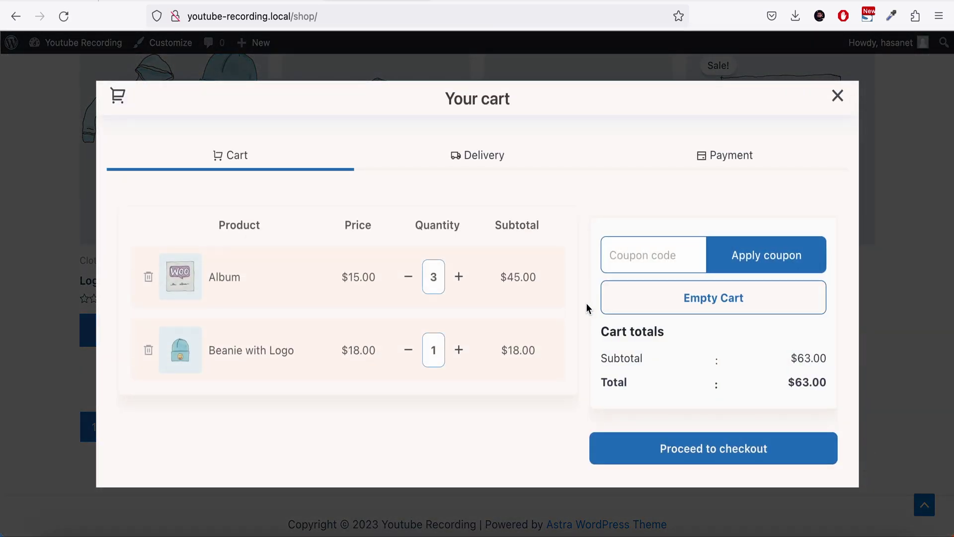
# Proceed to delivery and fill in the suggested name and the street address
pyautogui.click(696, 451)
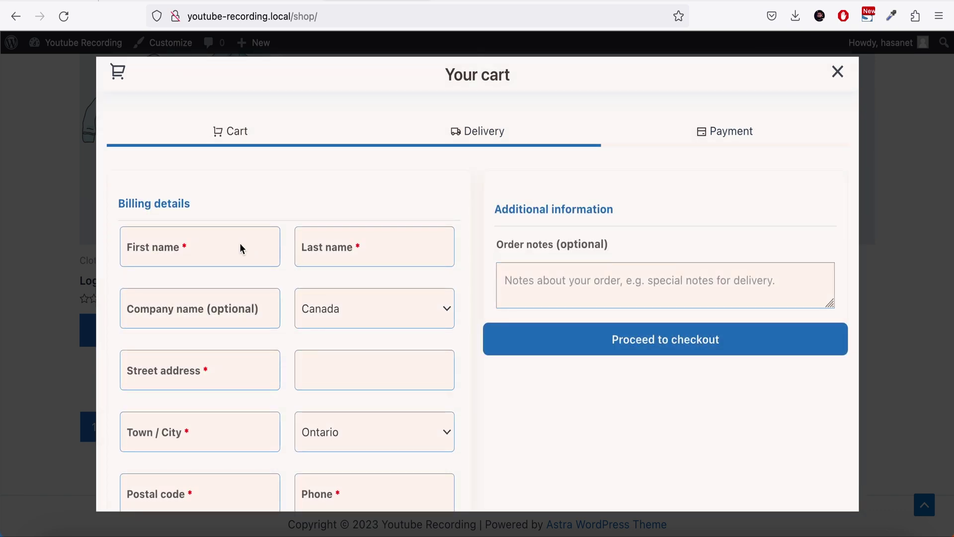
pyautogui.click(241, 248)
pyautogui.write('Abul')
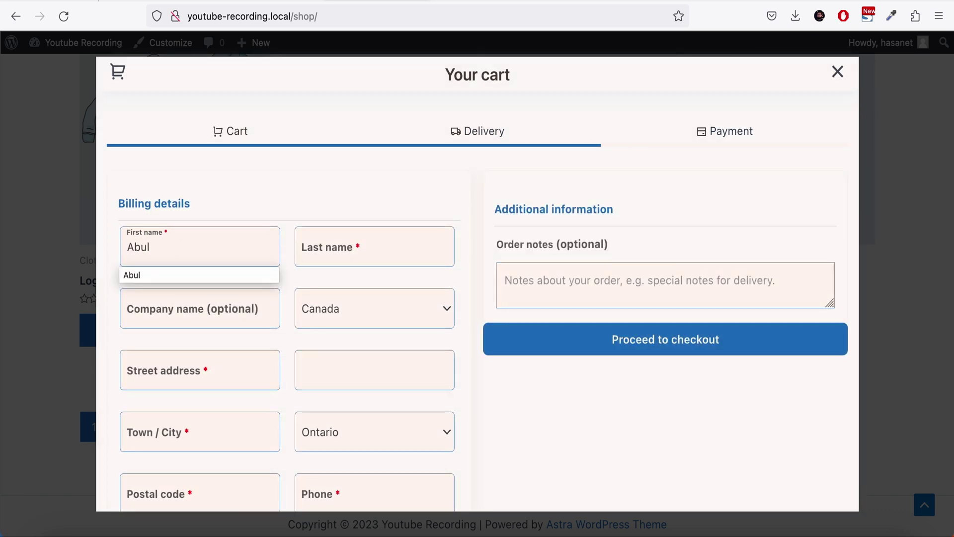
pyautogui.click(198, 278)
pyautogui.write('H')
pyautogui.press('Down')
pyautogui.press('Return')
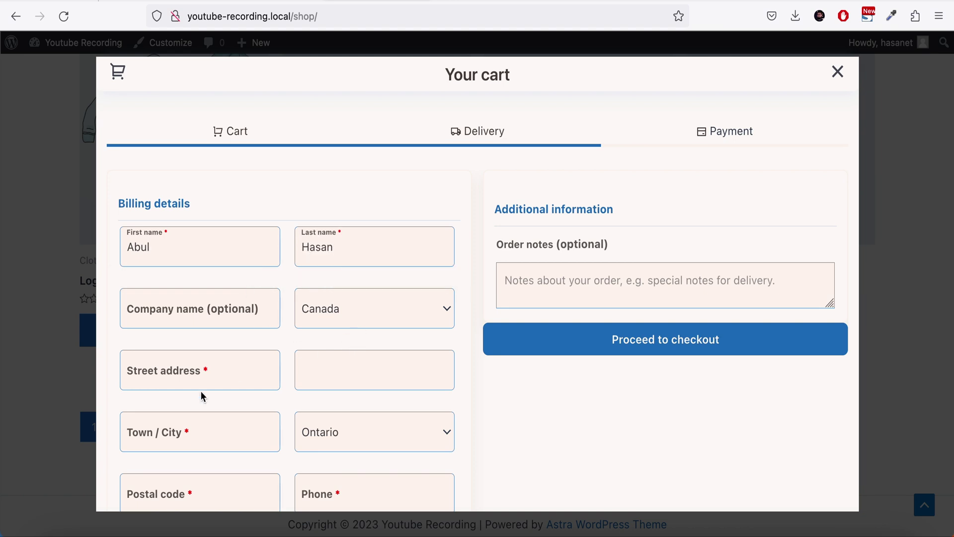
pyautogui.doubleClick(180, 370)
pyautogui.hotkey('ctrl', 'a')
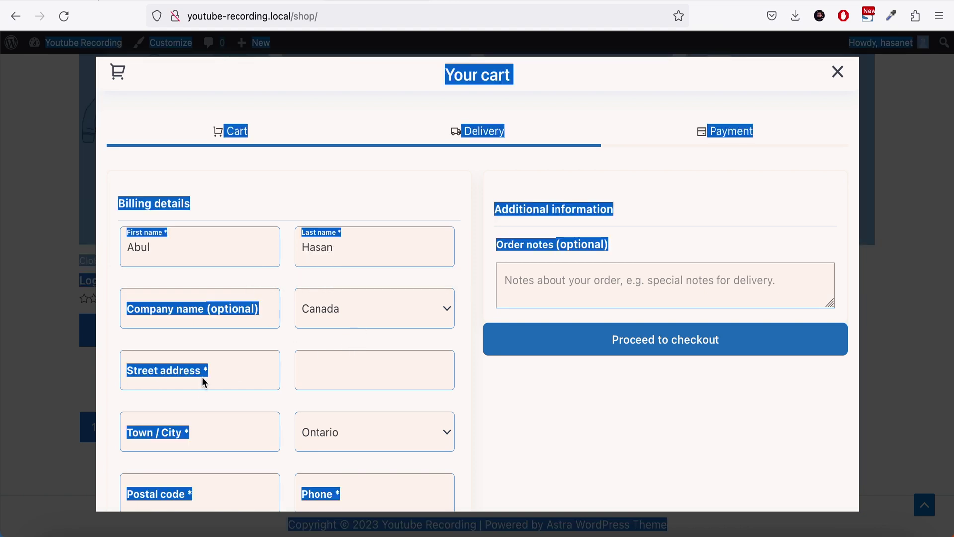
pyautogui.click(206, 373)
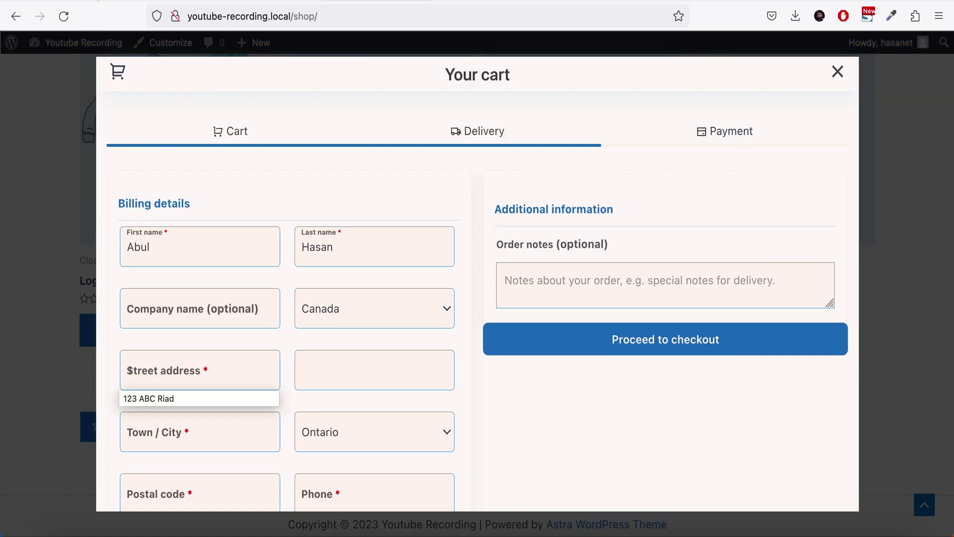
pyautogui.write('123 ABC Riad')
pyautogui.press('Tab')
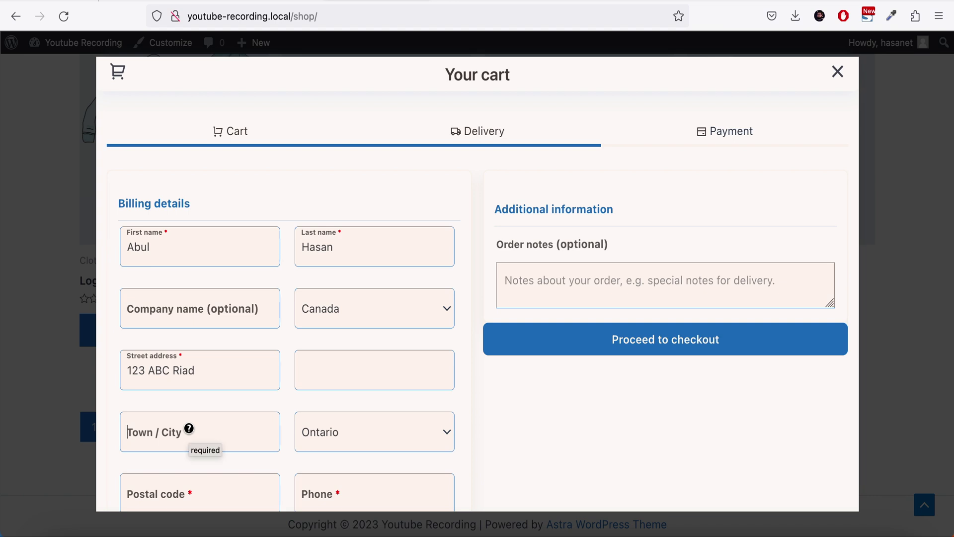
pyautogui.write('kingston')
pyautogui.scroll(-3, 477, 336)
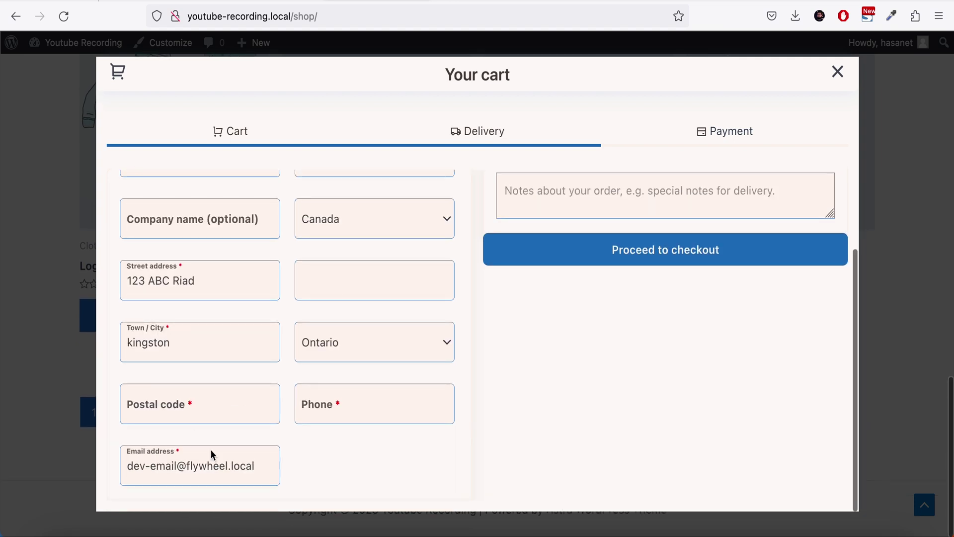
# Set country Bangladesh, town Dhaka and the phone number, then proceed to payment
pyautogui.click(333, 228)
pyautogui.scroll(5, 333, 336)
pyautogui.scroll(5, 334, 336)
pyautogui.scroll(-2, 333, 358)
pyautogui.click(338, 419)
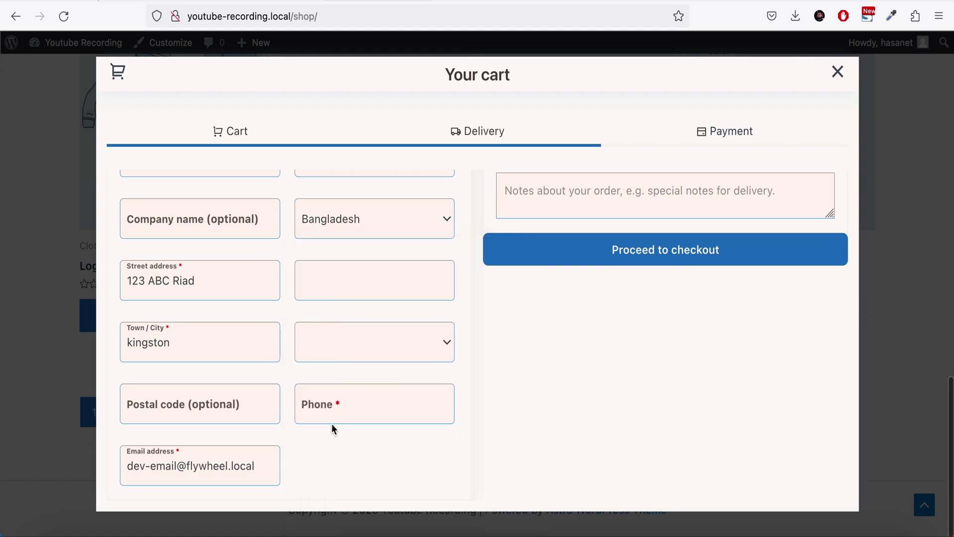
pyautogui.doubleClick(193, 345)
pyautogui.write('dah')
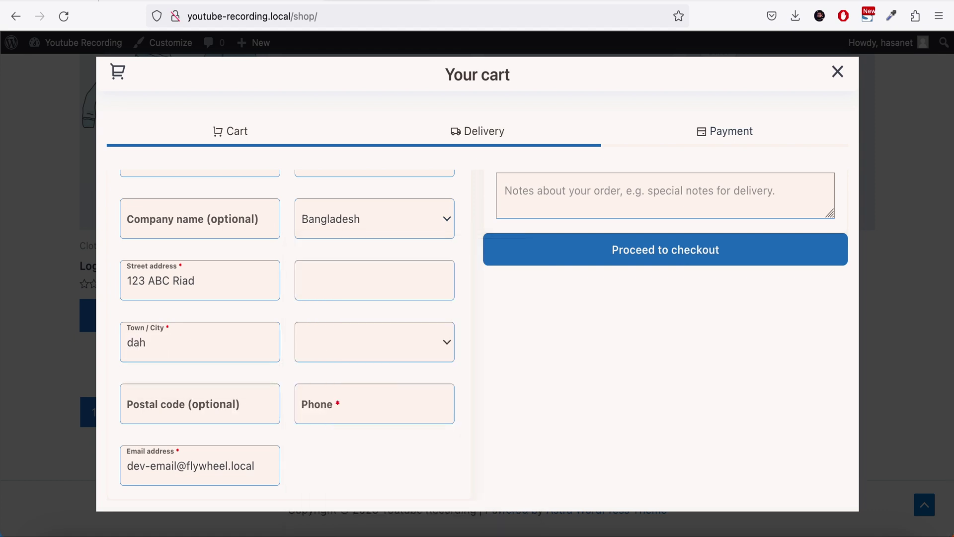
pyautogui.press('BackSpace')
pyautogui.press('BackSpace')
pyautogui.write('Dhak')
pyautogui.click(314, 406)
pyautogui.write('1')
pyautogui.click(318, 431)
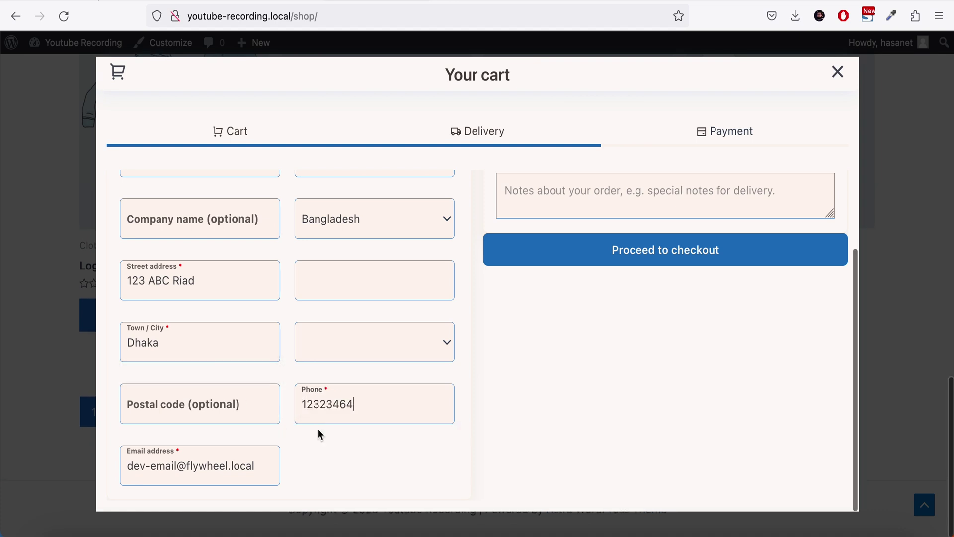
pyautogui.click(654, 257)
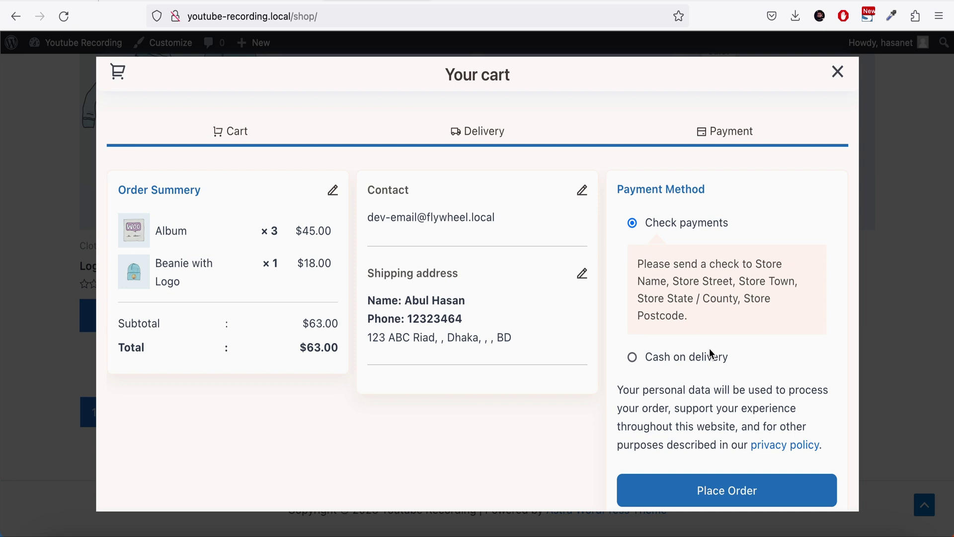
# Choose Cash on delivery and attempt to place the order
pyautogui.click(632, 358)
pyautogui.click(686, 454)
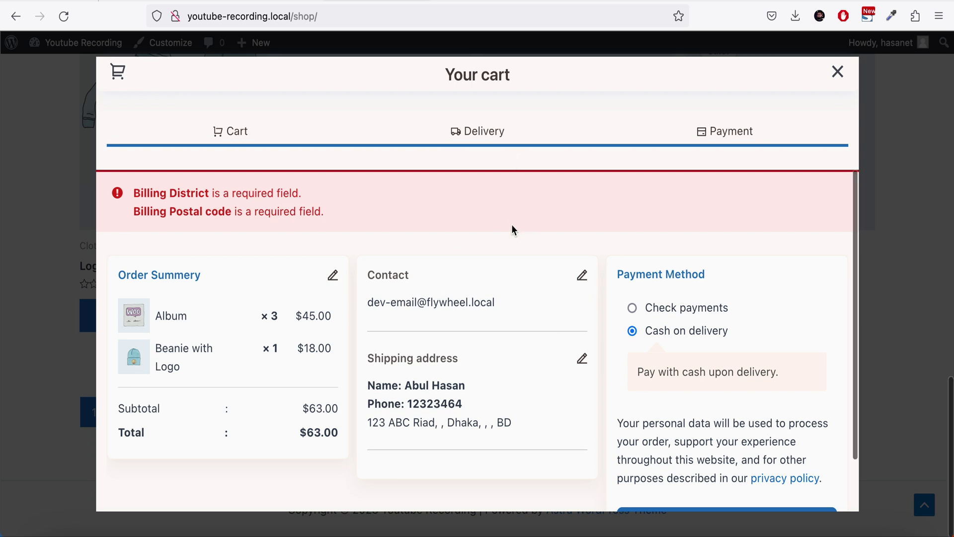
# Edit the shipping address to set district Dhaka and the suggested postal code, then proceed to payment
pyautogui.click(582, 359)
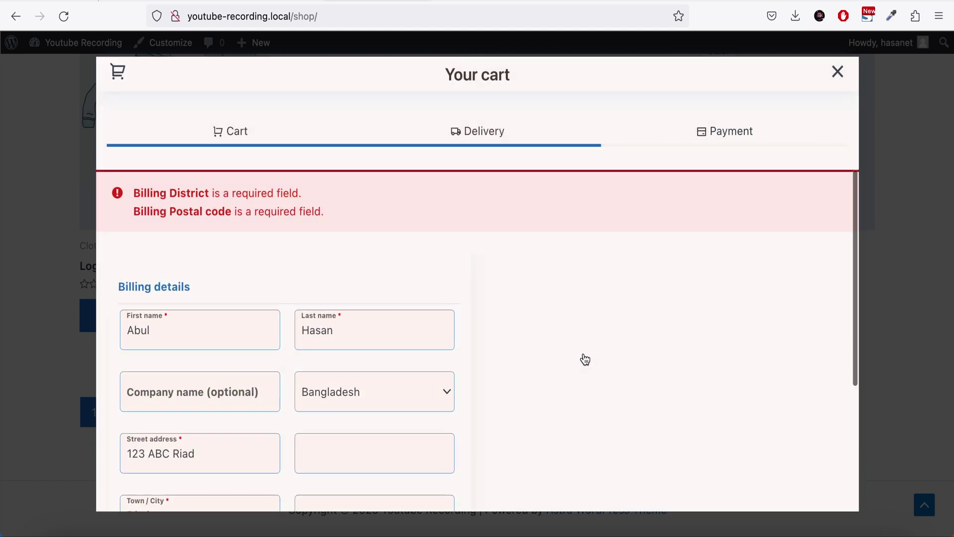
pyautogui.scroll(-5, 584, 359)
pyautogui.scroll(2, 584, 358)
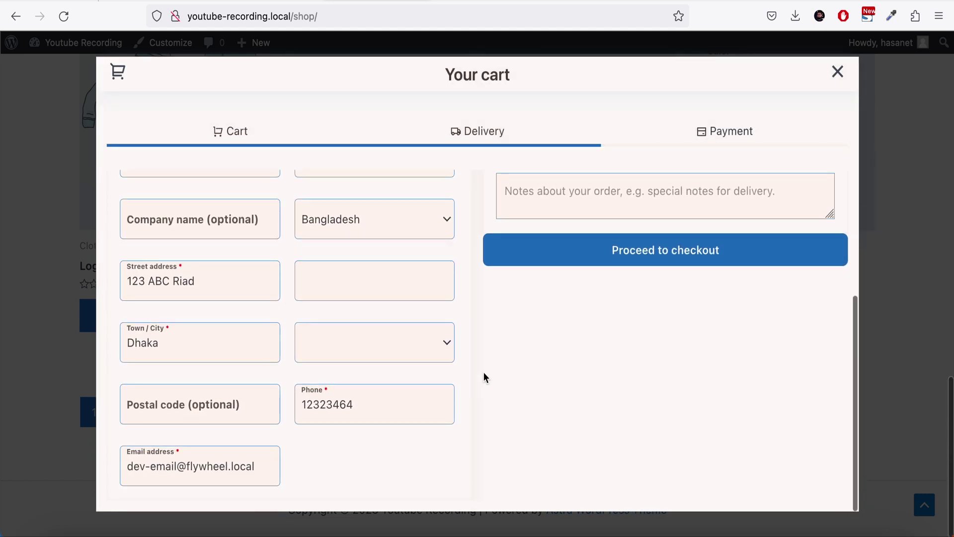
pyautogui.click(425, 351)
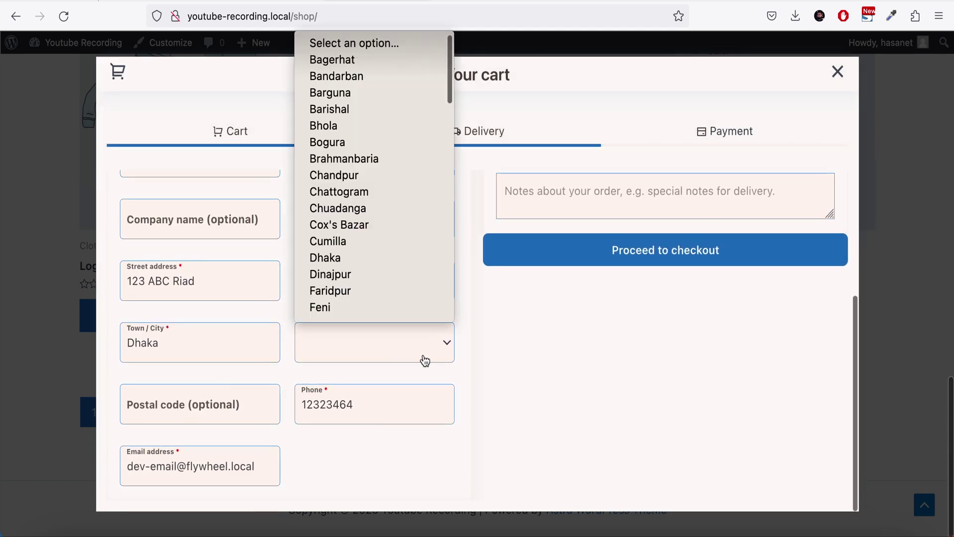
pyautogui.click(379, 264)
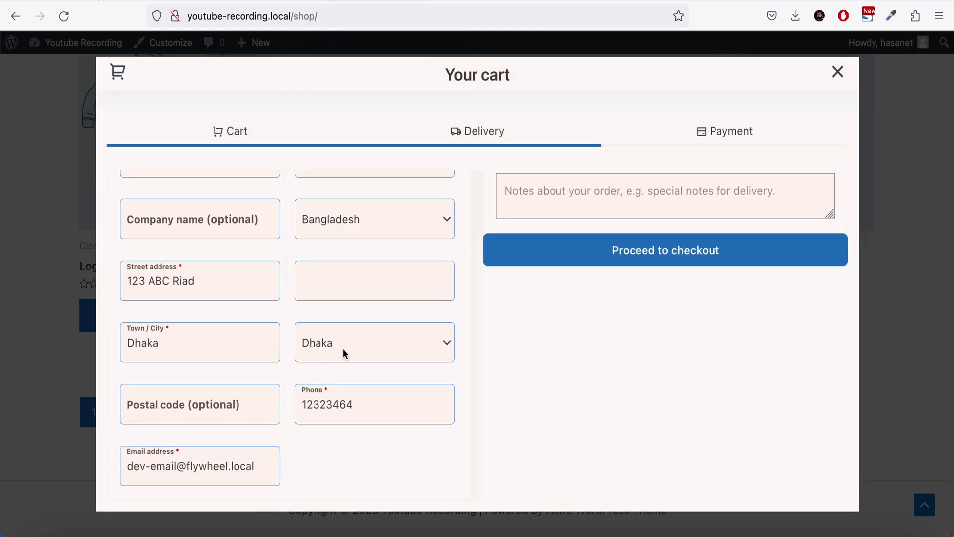
pyautogui.click(231, 407)
pyautogui.write('1')
pyautogui.click(223, 436)
pyautogui.click(551, 256)
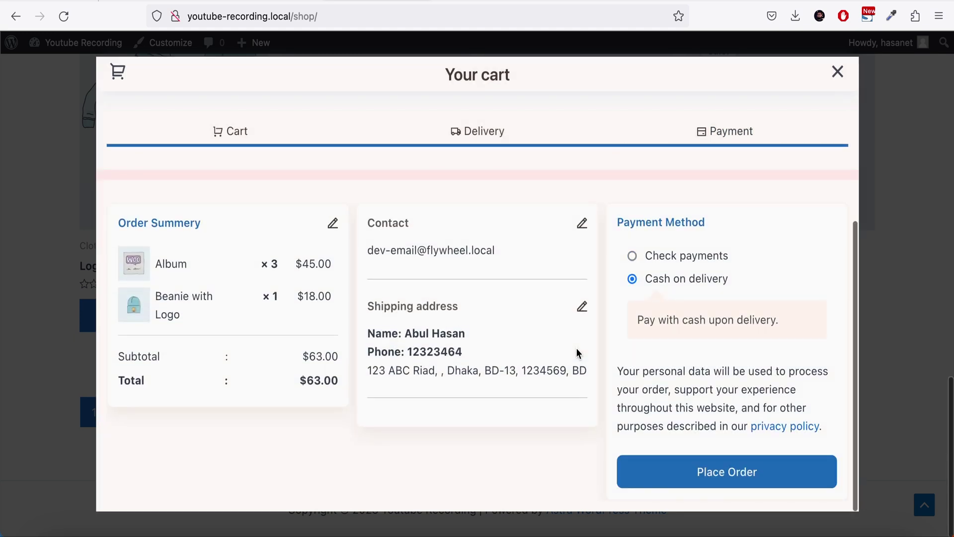
# Place the $63.00 order, receiving order 62
pyautogui.click(675, 459)
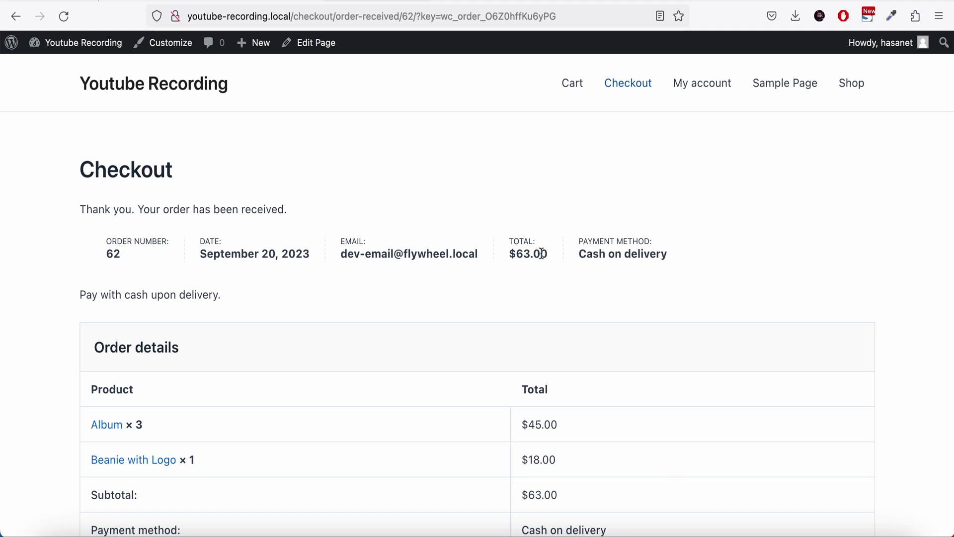
pyautogui.moveTo(83, 42)
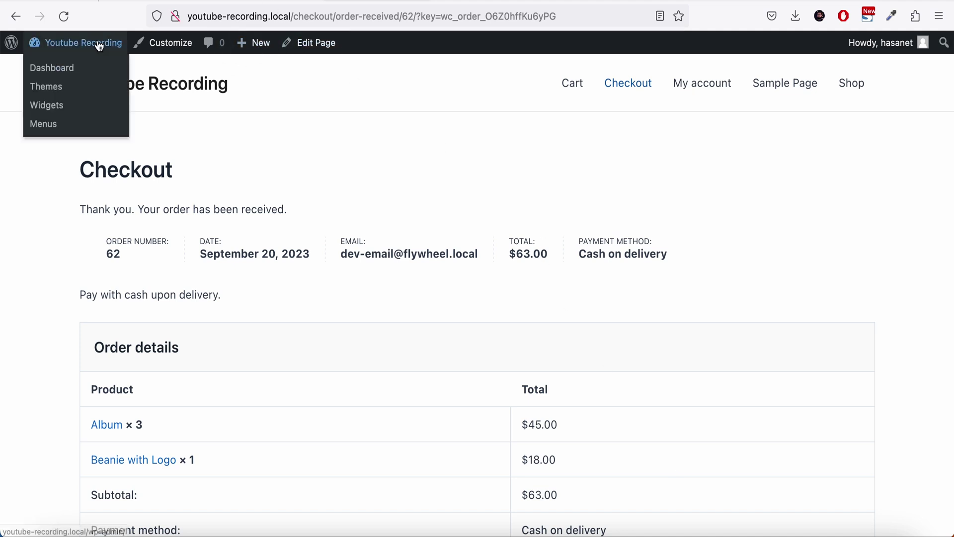
# In Instantio Layout, select Dark mode, enable single-step checkout and save
pyautogui.click(52, 67)
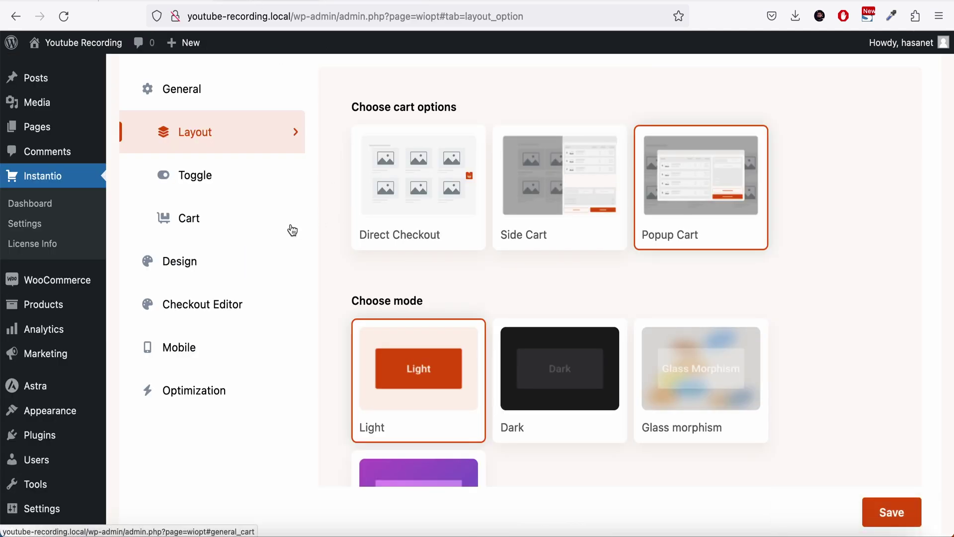
pyautogui.click(258, 181)
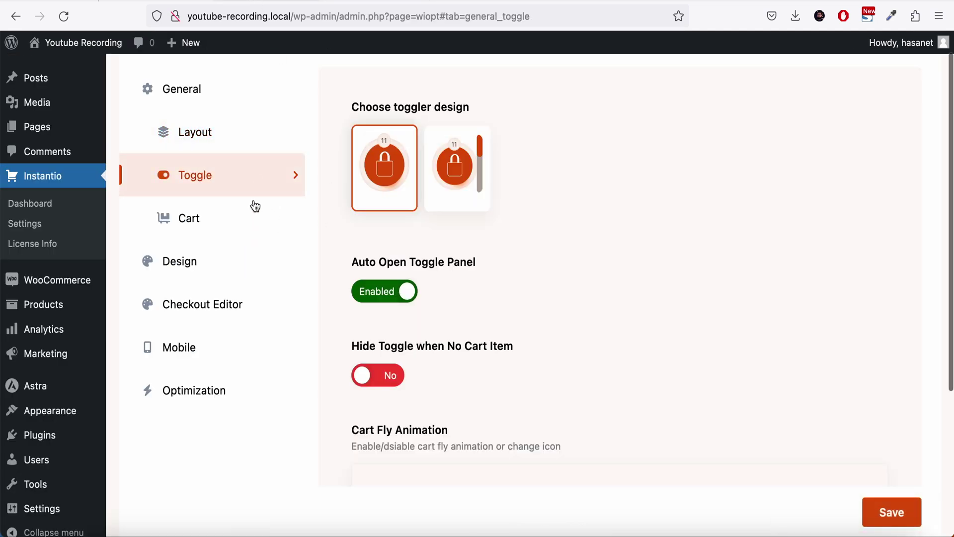
pyautogui.click(251, 143)
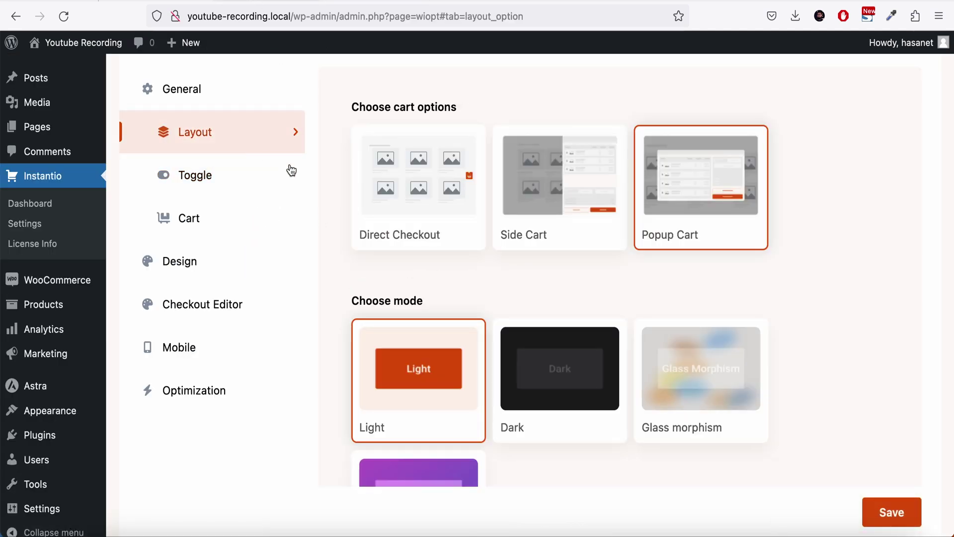
pyautogui.scroll(-5, 574, 197)
pyautogui.scroll(-5, 574, 197)
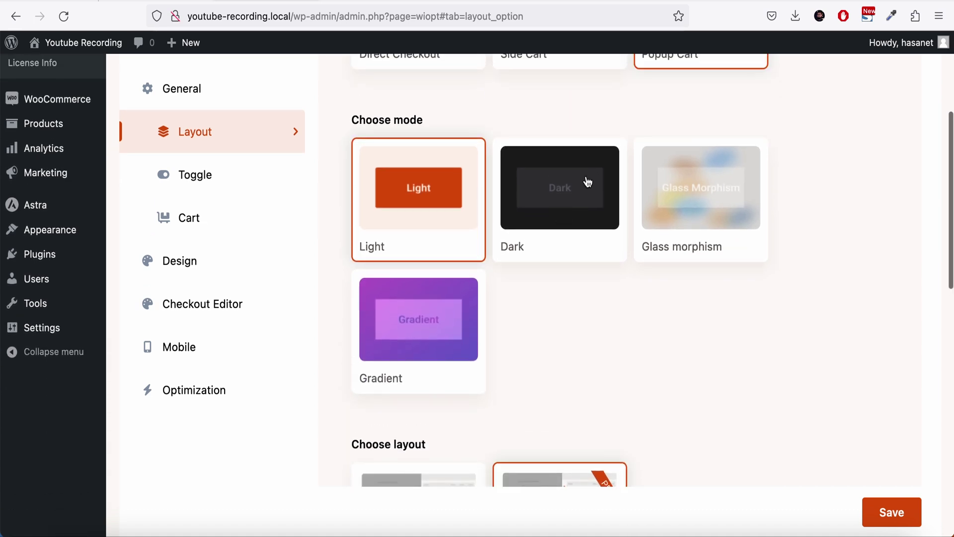
pyautogui.click(587, 181)
pyautogui.scroll(-5, 568, 300)
pyautogui.scroll(-2, 564, 315)
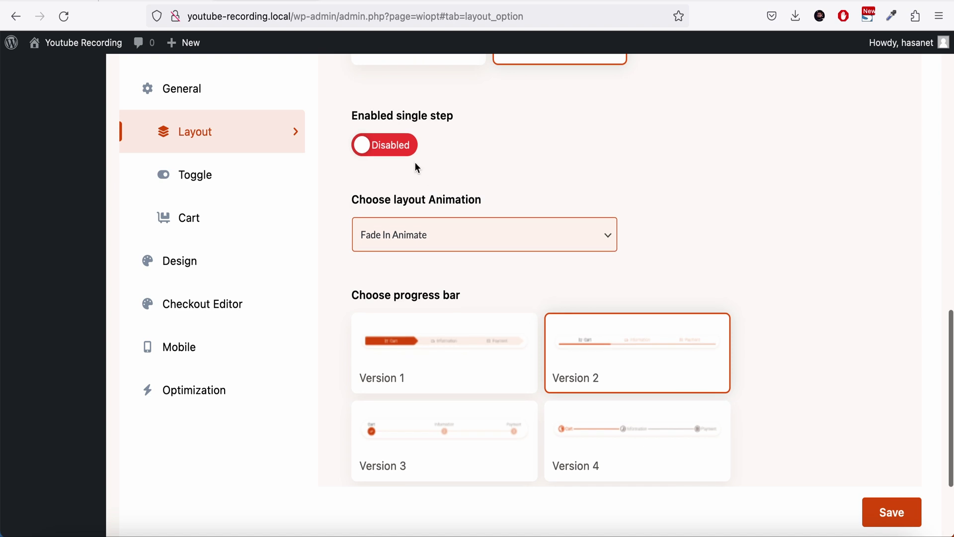
pyautogui.click(384, 144)
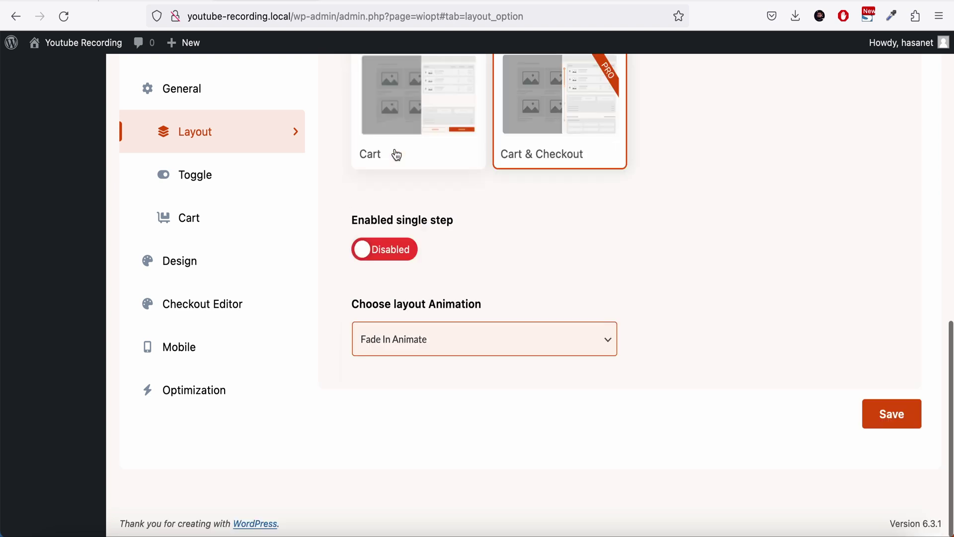
pyautogui.click(909, 413)
pyautogui.moveTo(83, 43)
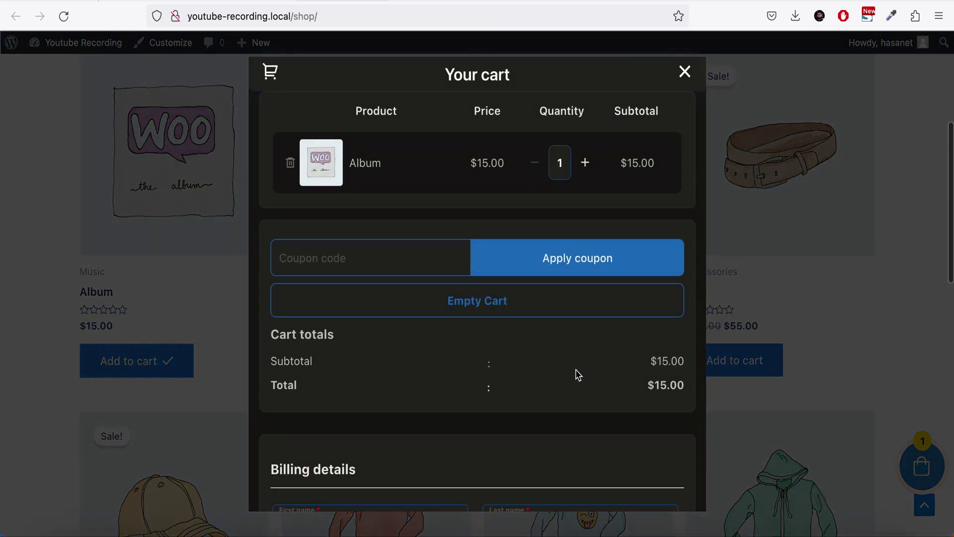
pyautogui.scroll(-3, 576, 375)
pyautogui.scroll(-2, 576, 375)
pyautogui.scroll(-5, 576, 374)
pyautogui.scroll(-2, 576, 375)
pyautogui.scroll(4, 575, 372)
pyautogui.scroll(5, 576, 371)
pyautogui.scroll(-4, 576, 371)
pyautogui.scroll(-8, 575, 371)
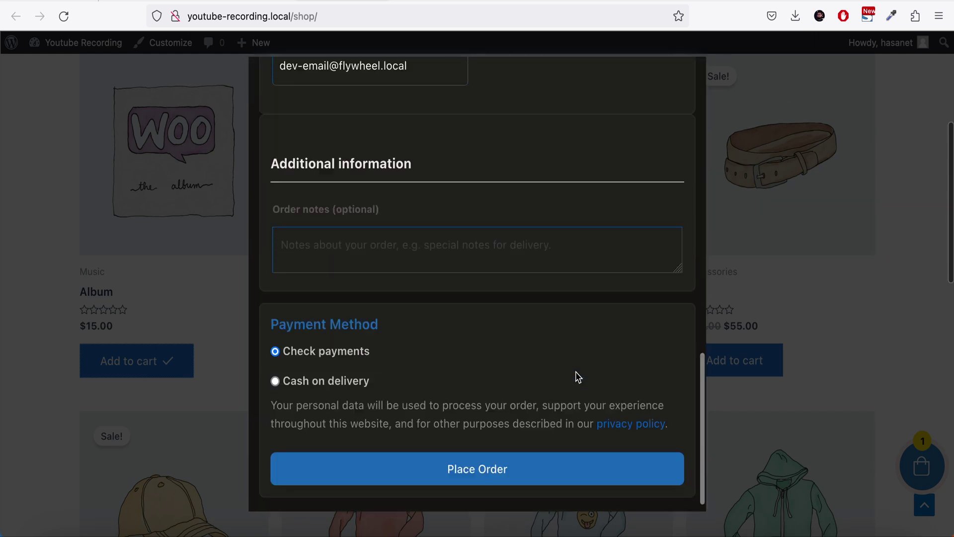
pyautogui.scroll(2, 576, 371)
pyautogui.scroll(6, 576, 371)
pyautogui.scroll(2, 576, 372)
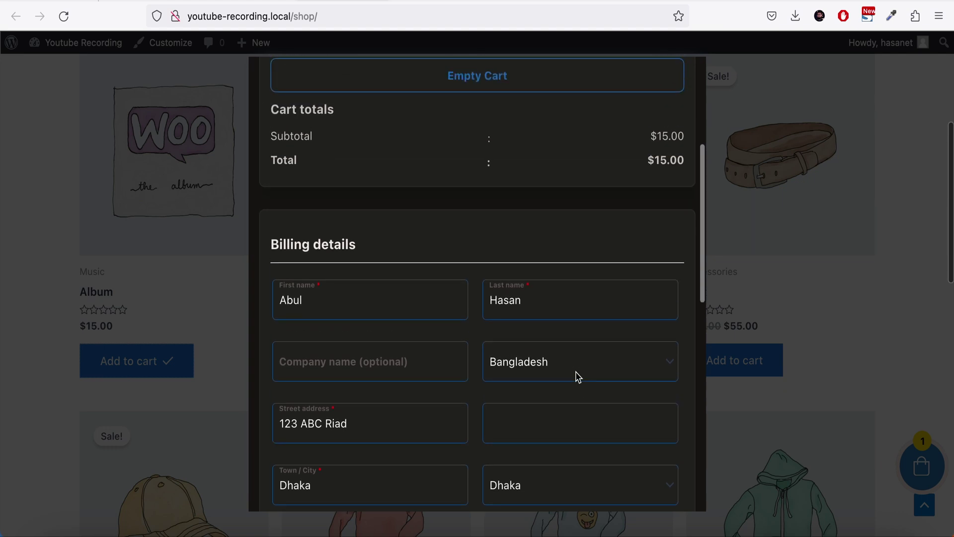
pyautogui.scroll(5, 575, 376)
pyautogui.scroll(-8, 576, 377)
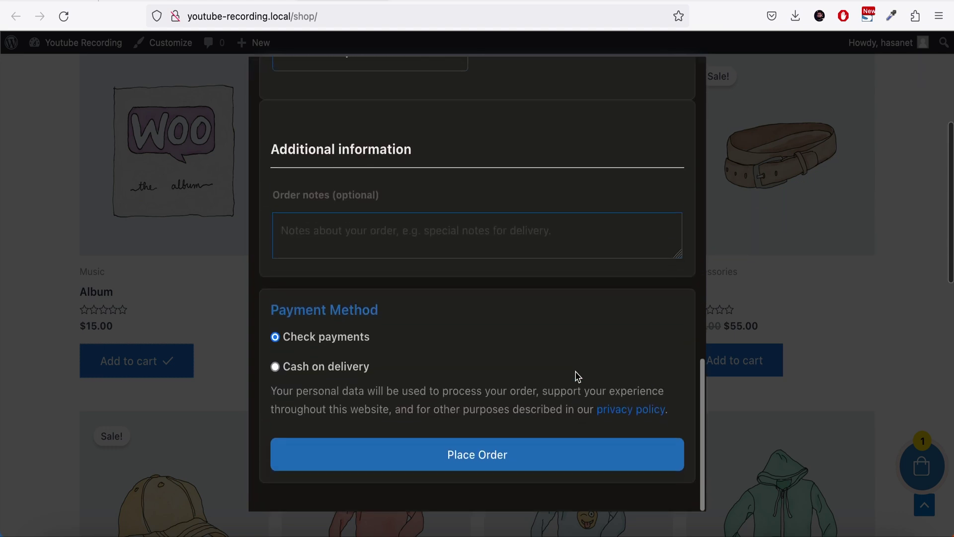
pyautogui.scroll(1, 576, 376)
pyautogui.scroll(7, 575, 377)
pyautogui.scroll(-1, 575, 377)
pyautogui.scroll(-5, 576, 376)
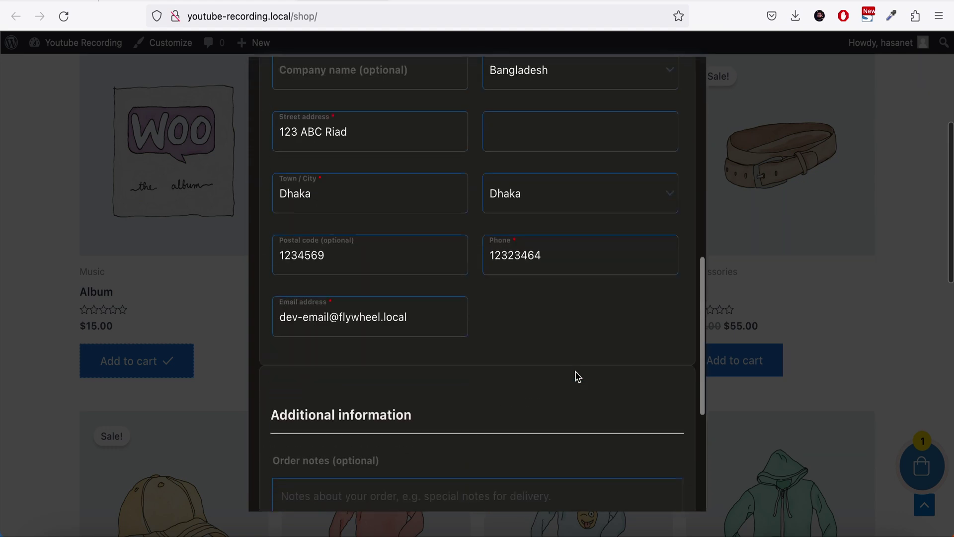
pyautogui.scroll(-4, 575, 377)
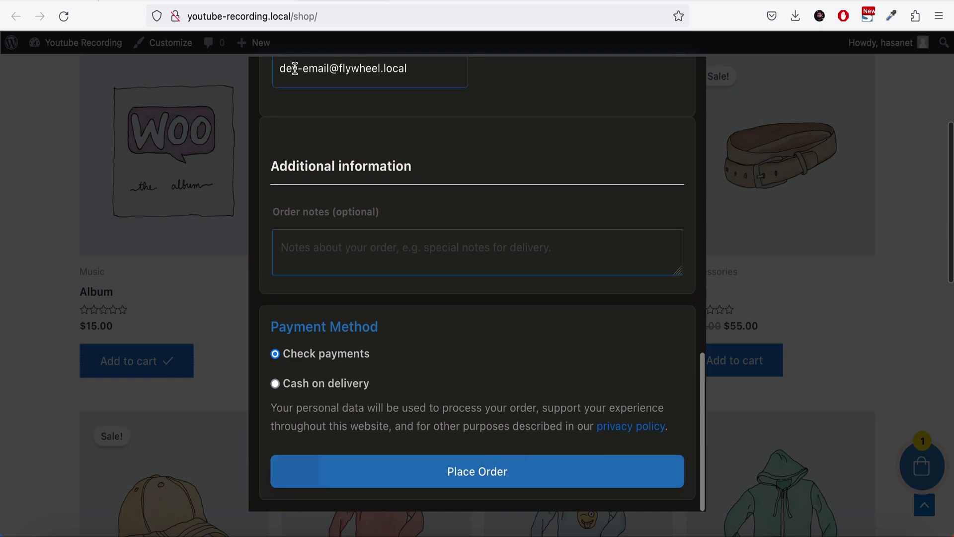
# Switch back from the storefront to the Instantio Layout settings tab
pyautogui.hotkey('ctrl', 'Tab')
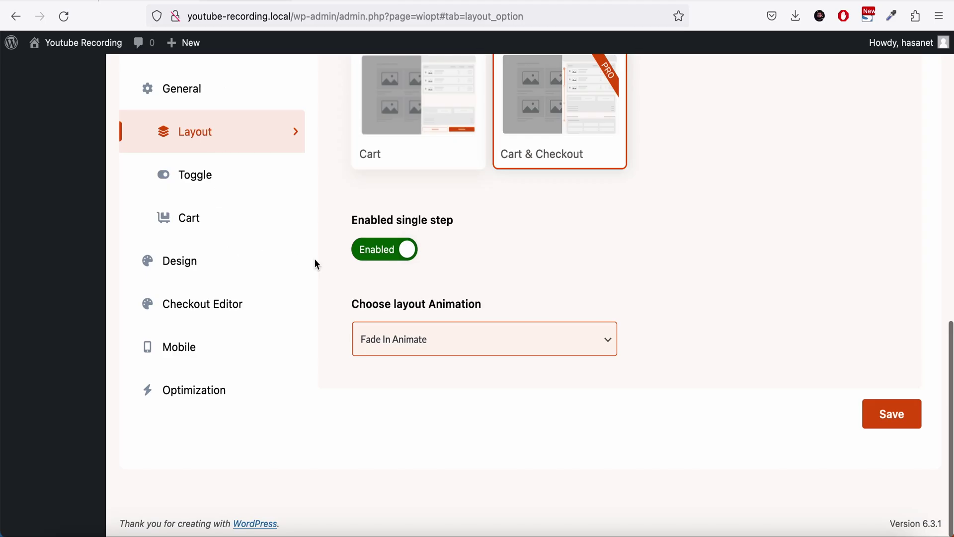
pyautogui.scroll(3, 313, 259)
pyautogui.scroll(5, 314, 258)
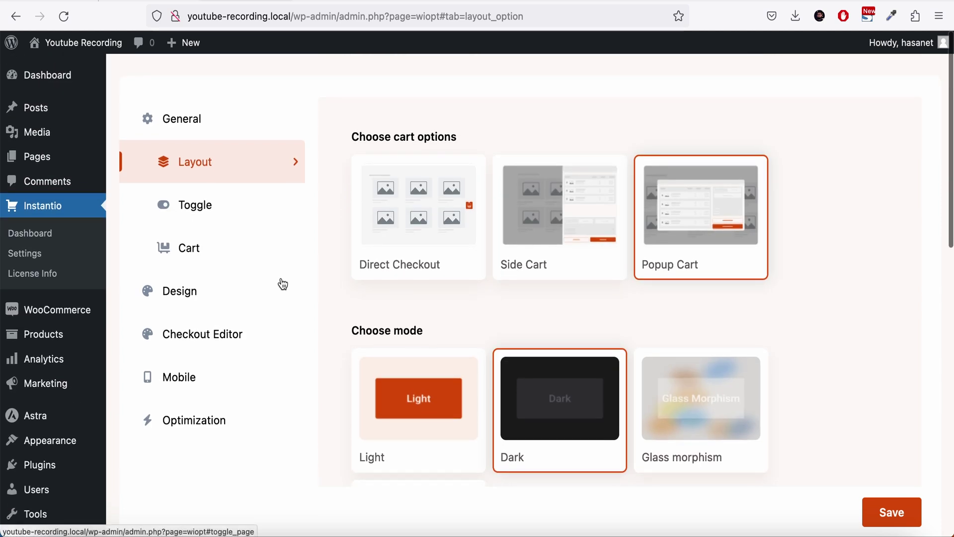
# Review the Toggle and Cart settings, closing the checkout popup on the shop
pyautogui.click(224, 209)
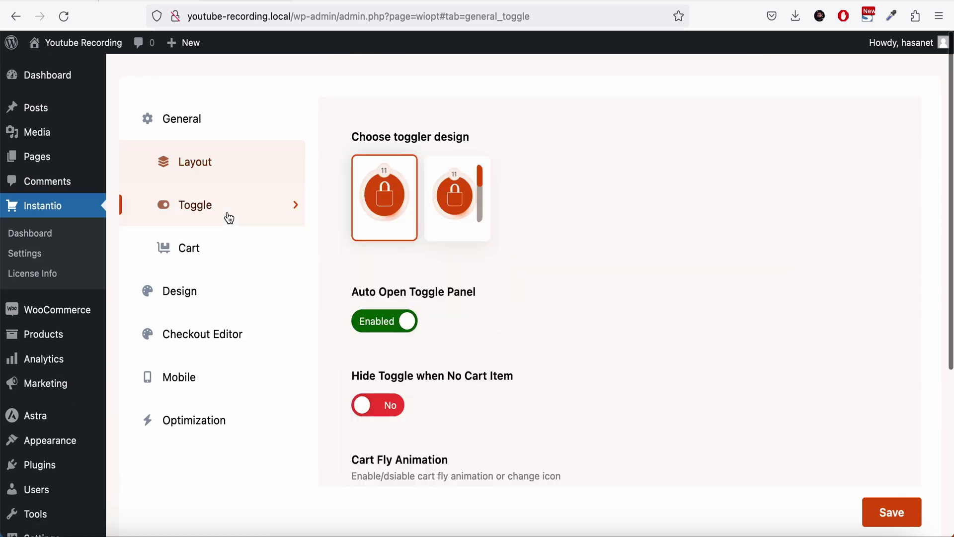
pyautogui.scroll(-3, 475, 356)
pyautogui.scroll(-3, 474, 357)
pyautogui.click(213, 218)
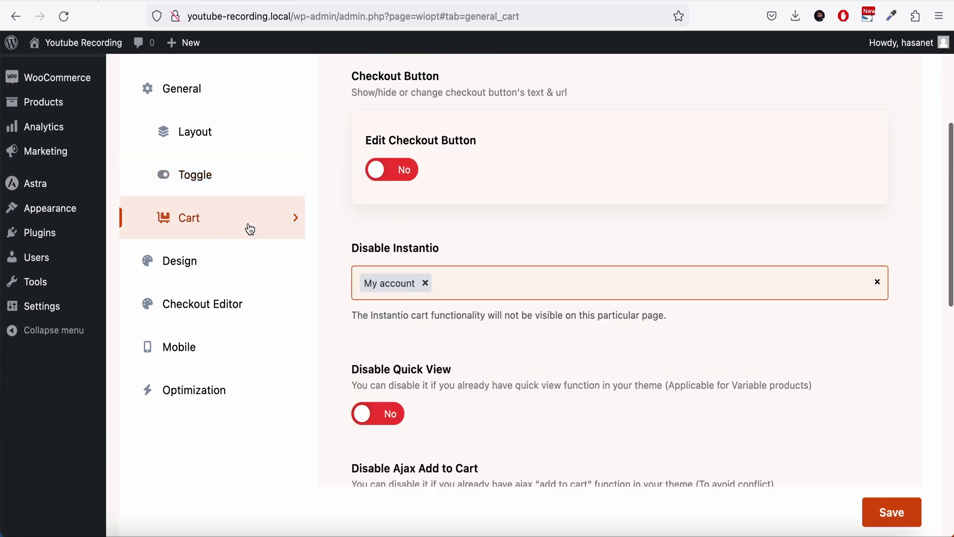
pyautogui.scroll(3, 562, 302)
pyautogui.scroll(2, 563, 302)
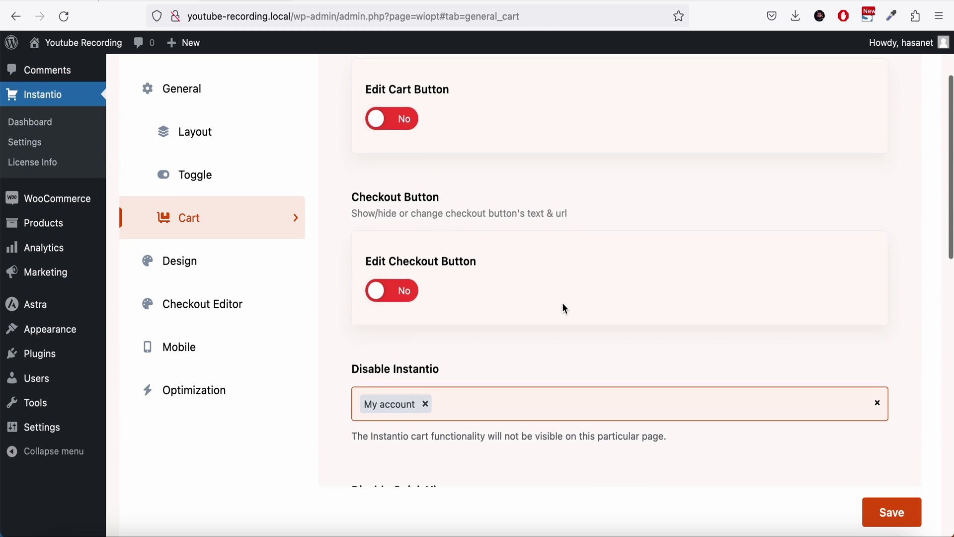
pyautogui.scroll(1, 564, 308)
pyautogui.scroll(-4, 563, 302)
pyautogui.scroll(-2, 562, 302)
pyautogui.scroll(-2, 562, 301)
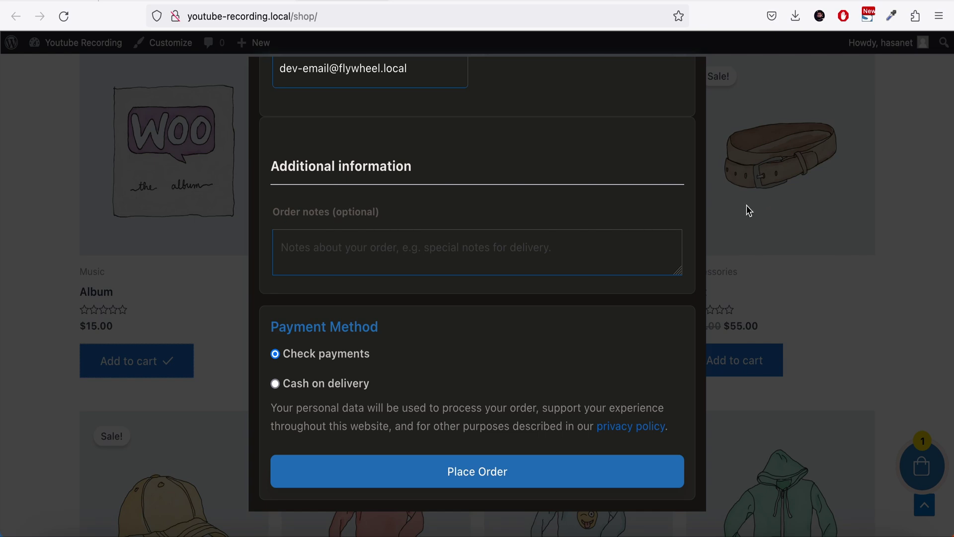
pyautogui.click(748, 210)
pyautogui.scroll(-5, 748, 211)
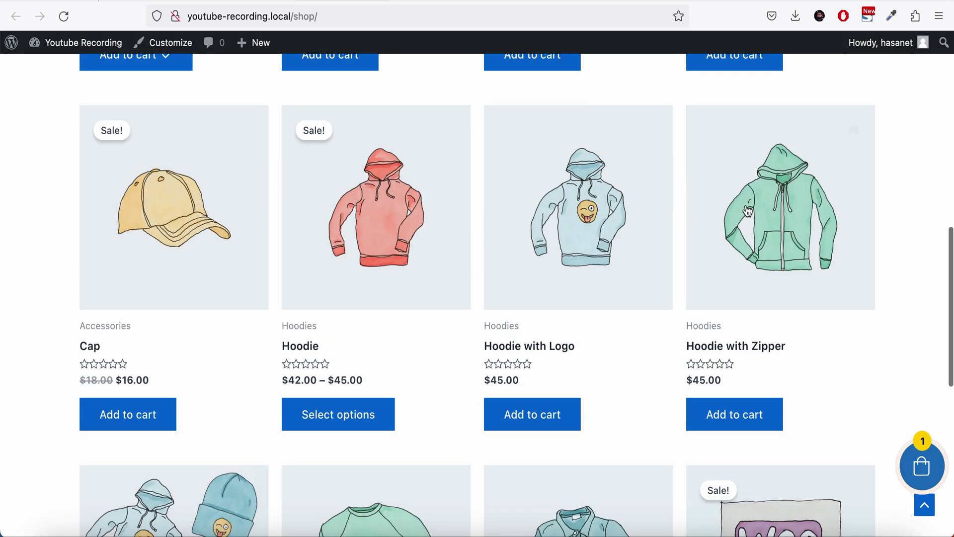
pyautogui.scroll(-2, 748, 211)
pyautogui.scroll(-1, 747, 211)
# In the Hoodie quick-view popup, choose colour Blue and no logo
pyautogui.click(339, 337)
pyautogui.click(422, 381)
pyautogui.click(428, 394)
pyautogui.click(421, 411)
pyautogui.click(415, 433)
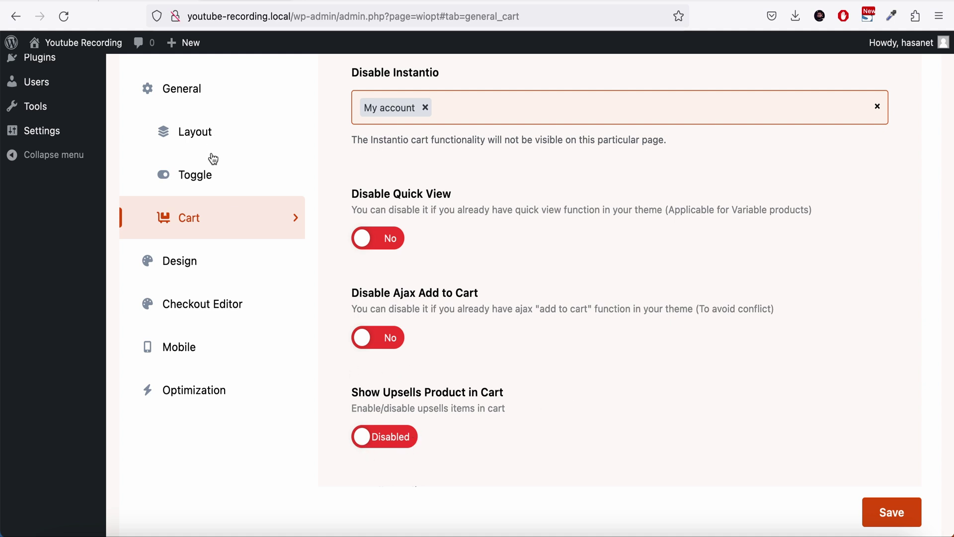
# Review Design colours for Cart Icon and Cart Panel's Cart, Checkout and Payment sections
pyautogui.click(195, 175)
pyautogui.scroll(5, 591, 209)
pyautogui.click(455, 155)
pyautogui.scroll(-2, 530, 351)
pyautogui.scroll(-5, 531, 351)
pyautogui.click(204, 218)
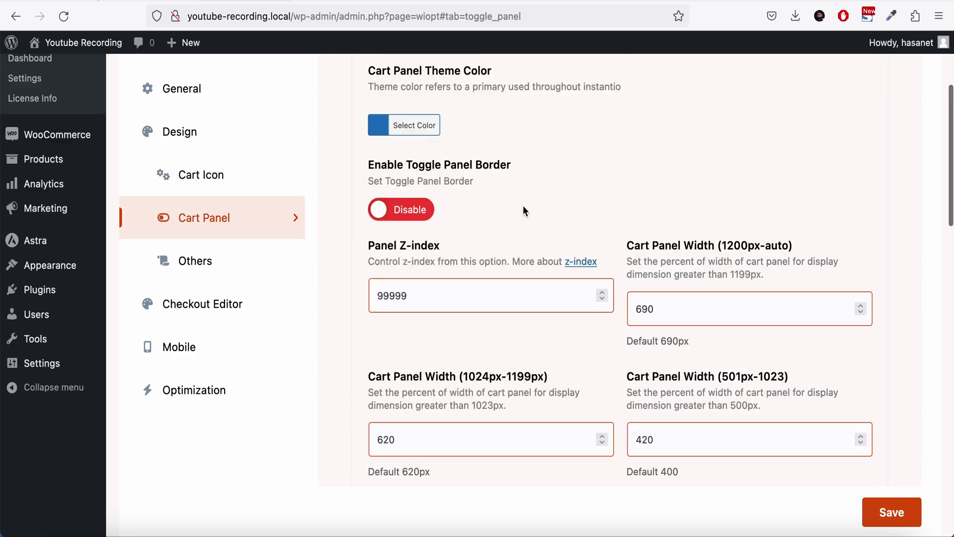
pyautogui.click(447, 161)
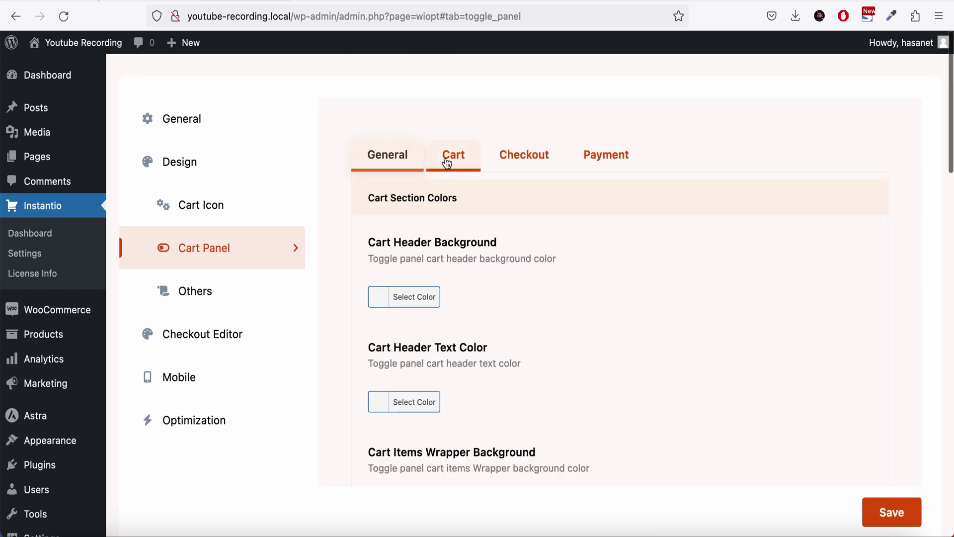
pyautogui.scroll(-5, 558, 275)
pyautogui.scroll(5, 560, 280)
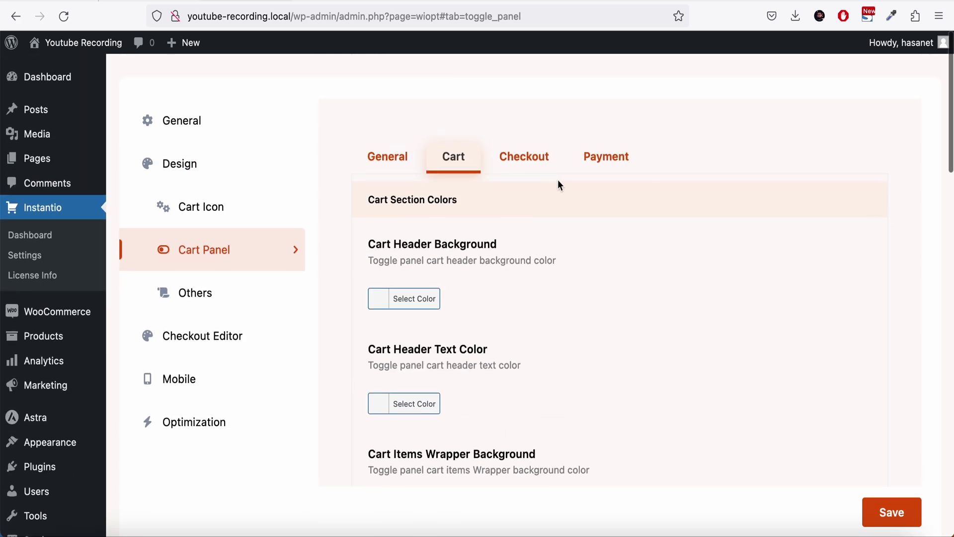
pyautogui.click(524, 154)
pyautogui.click(606, 154)
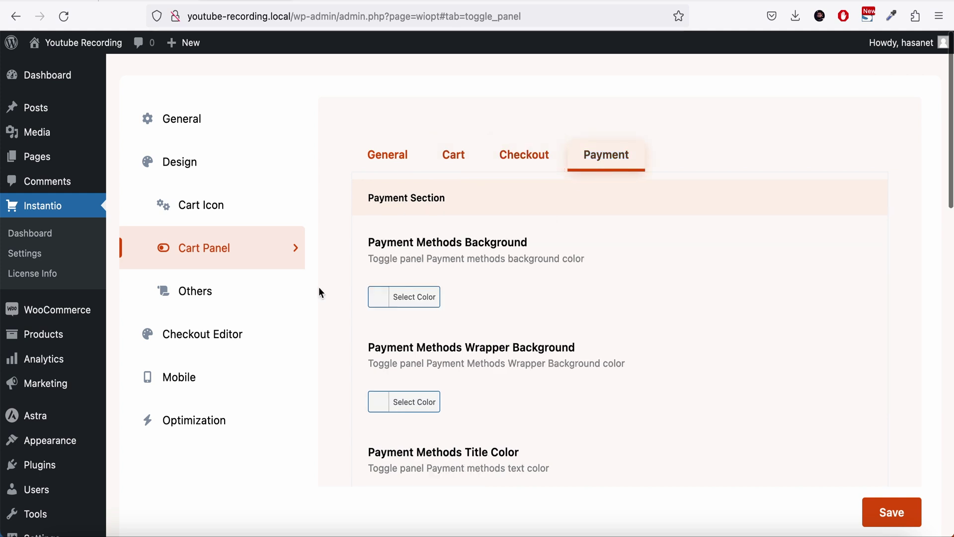
# Check the Others design settings and bring up the Mobile settings
pyautogui.click(195, 291)
pyautogui.scroll(-2, 576, 335)
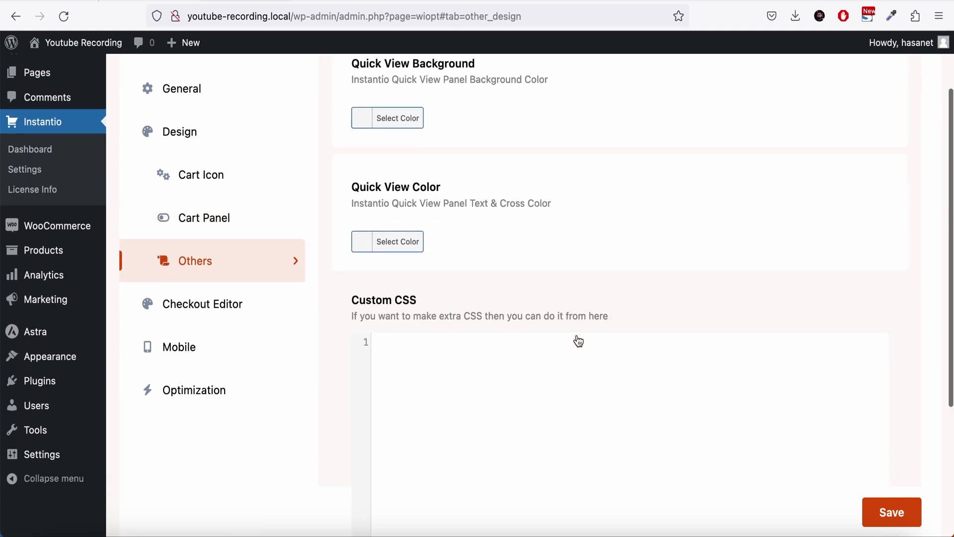
pyautogui.click(274, 350)
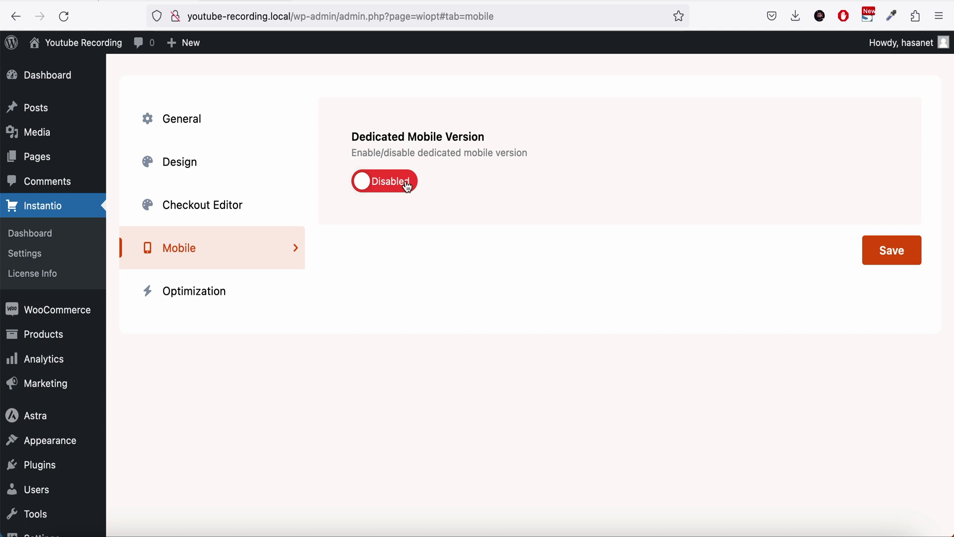
# Check Minify JS under Optimization, then return to the Layout settings
pyautogui.click(233, 283)
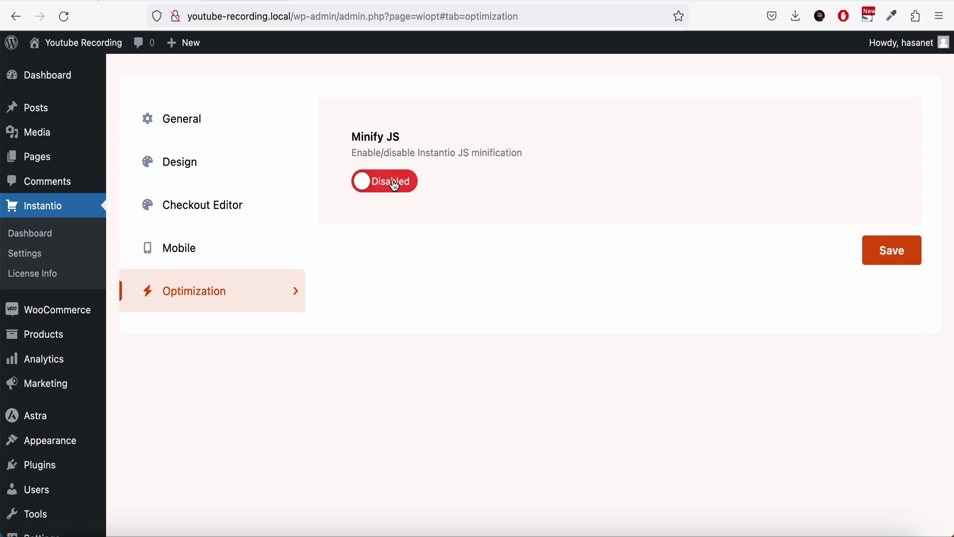
pyautogui.click(217, 125)
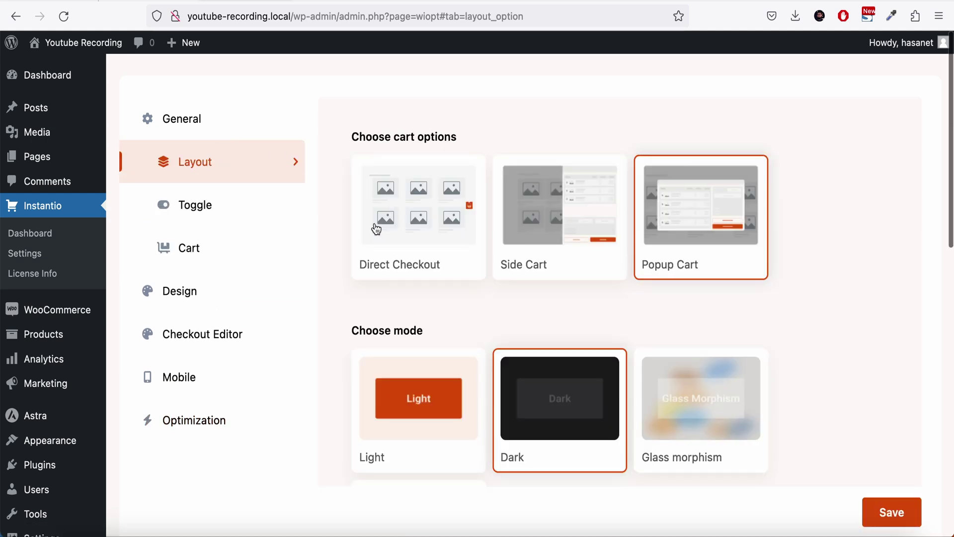